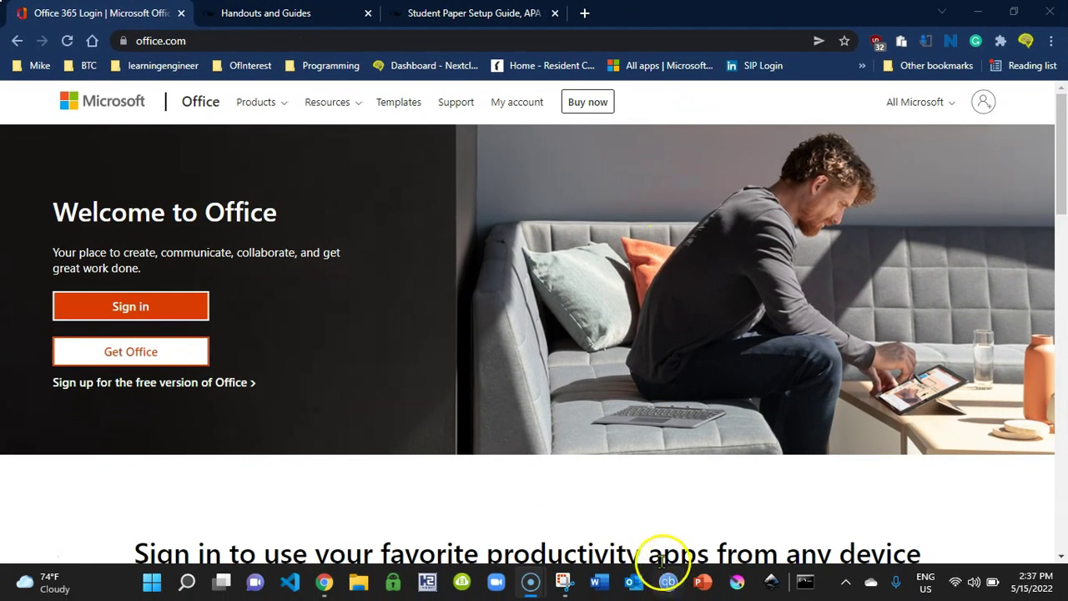
- Start Word, create a blank document and display the Developer tools
click(598, 579)
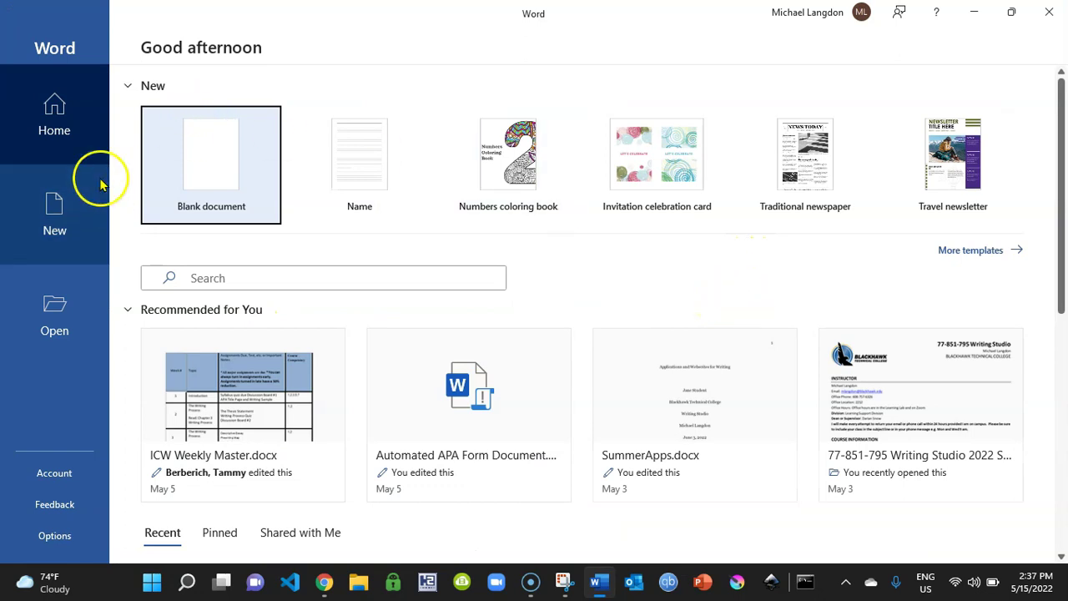
click(210, 162)
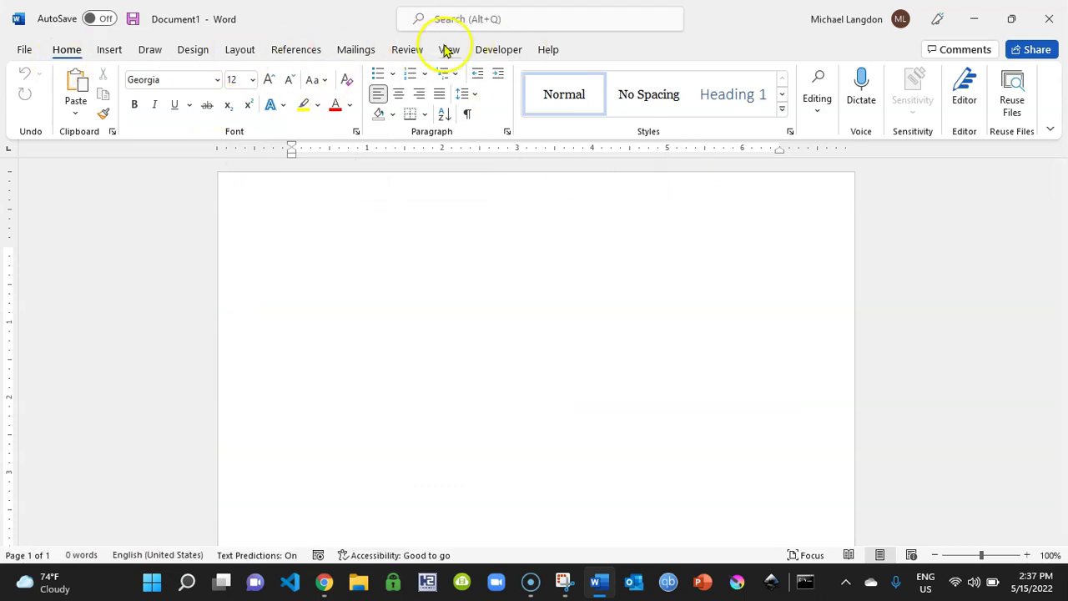
click(501, 51)
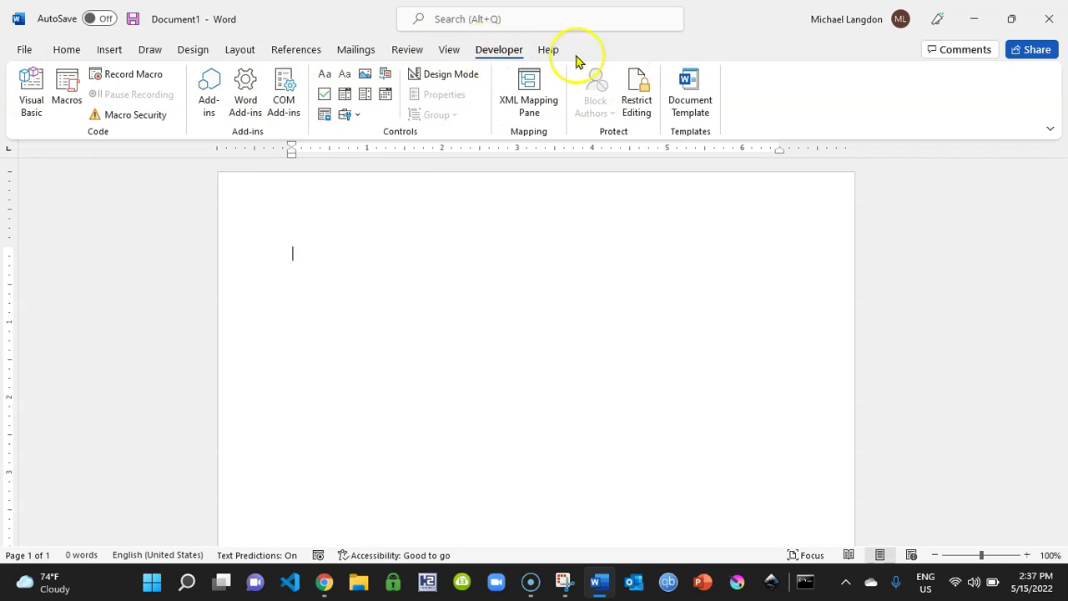
- Look through the Word Options, examining the Customize Ribbon and Advanced settings, and close the dialog
click(24, 52)
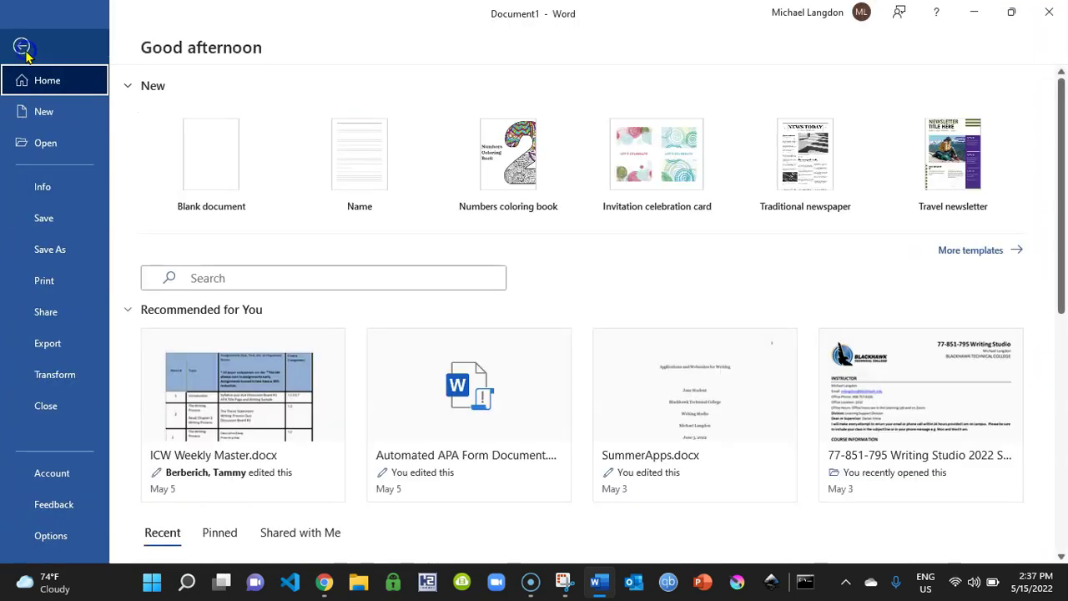
click(77, 535)
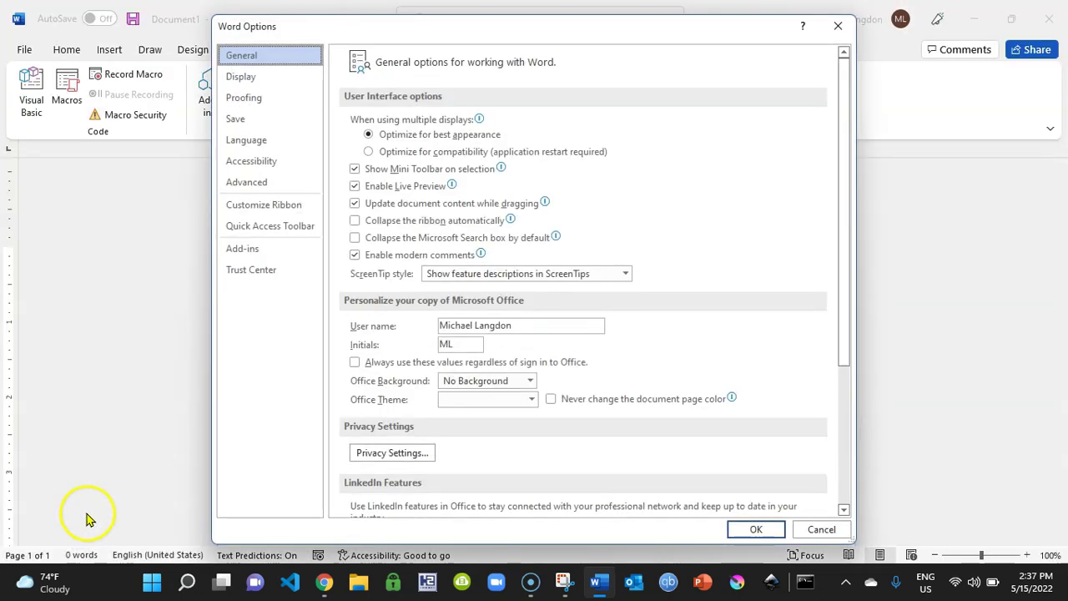
click(292, 205)
scroll(697, 200, down, 1)
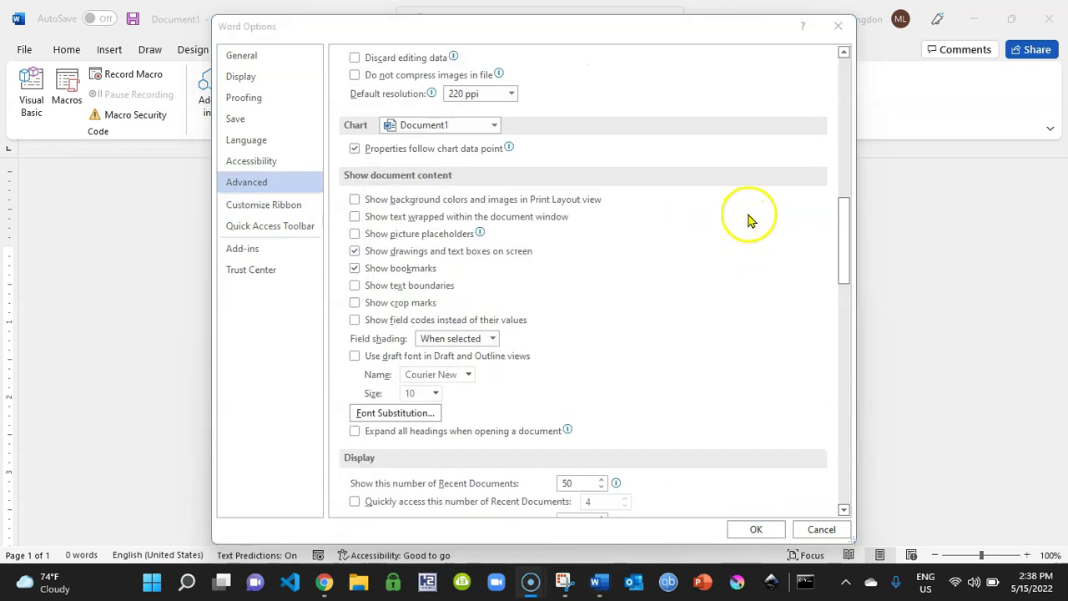
click(234, 189)
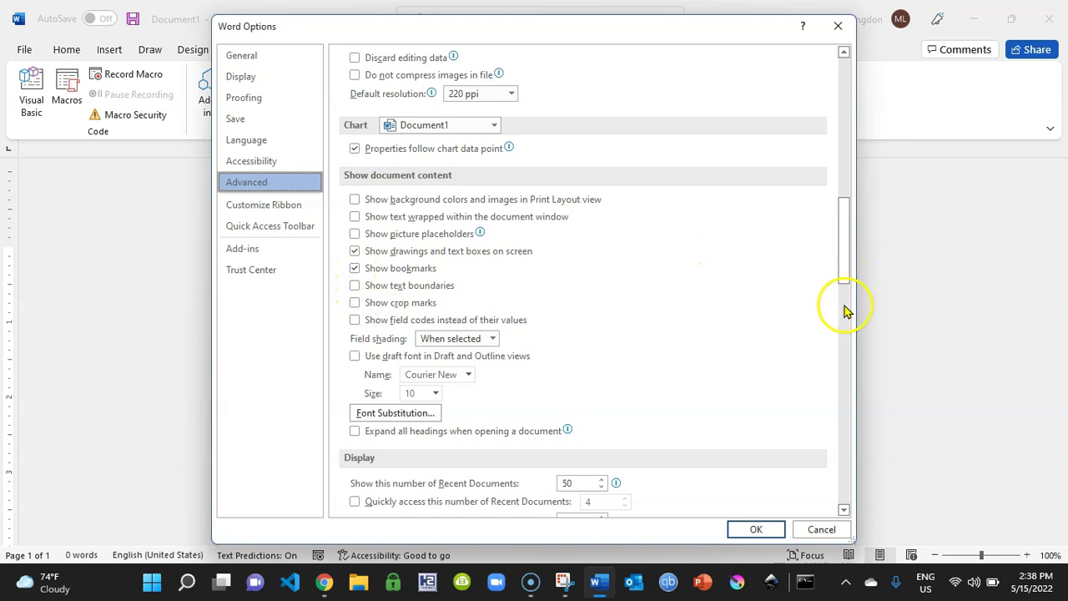
click(845, 275)
drag(845, 276, 842, 78)
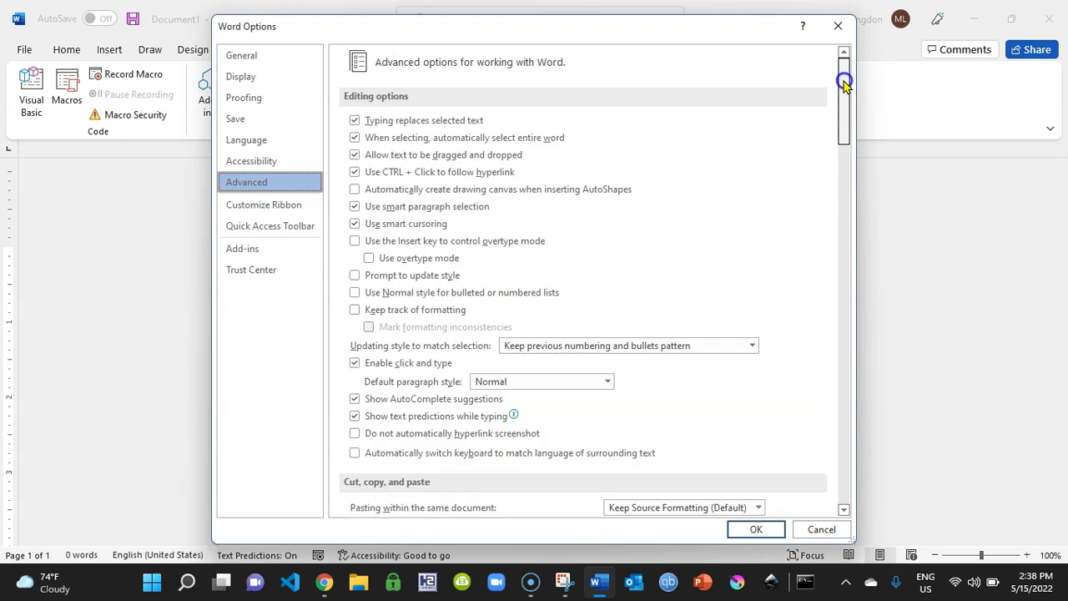
click(756, 529)
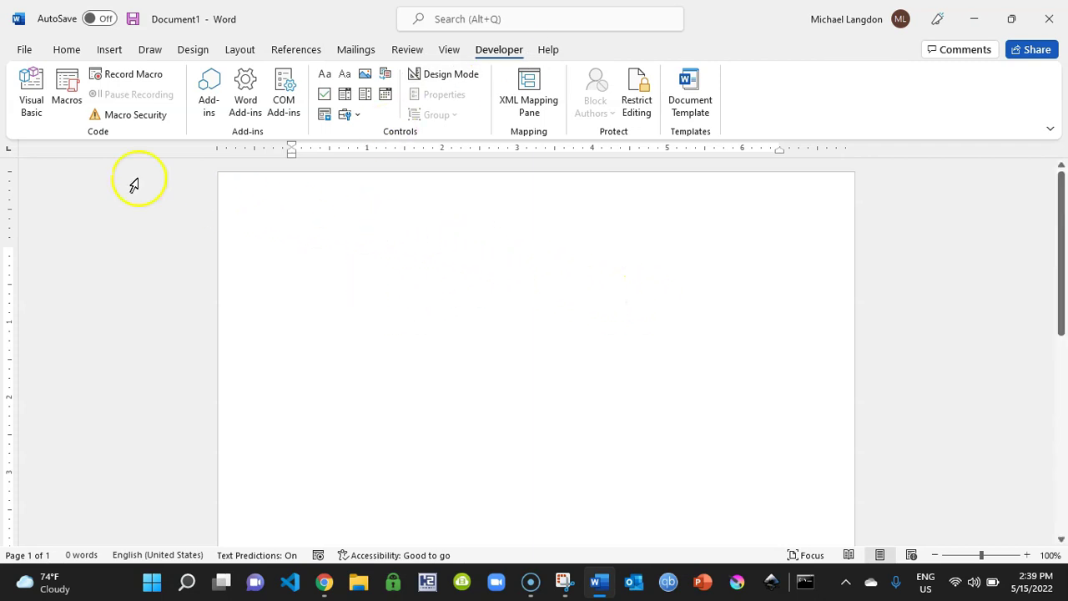
- Apply the Normal margins preset, 1" on all sides, to the document
click(108, 50)
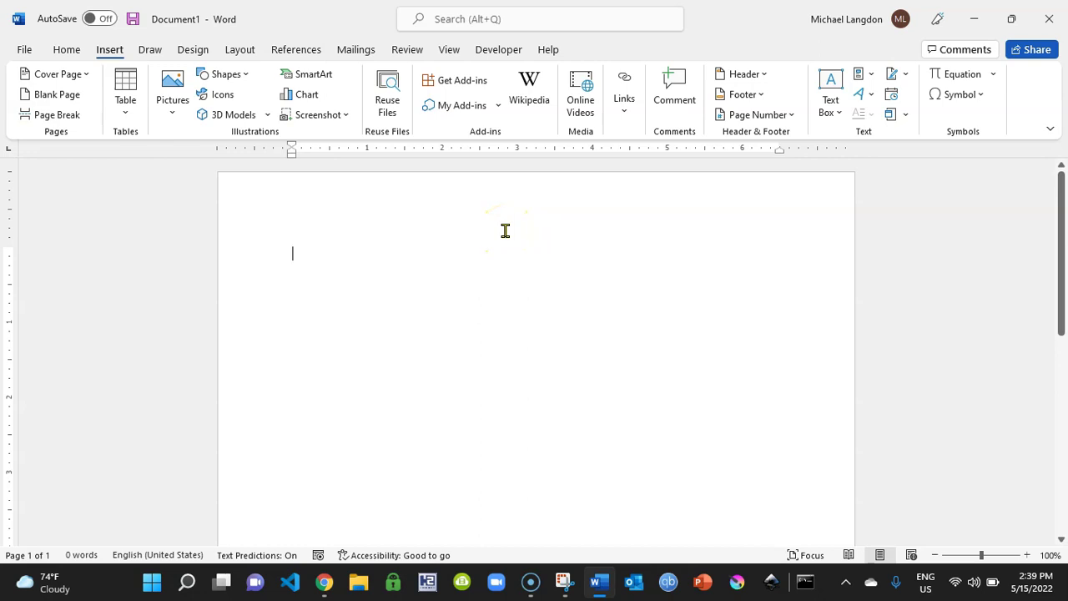
click(65, 51)
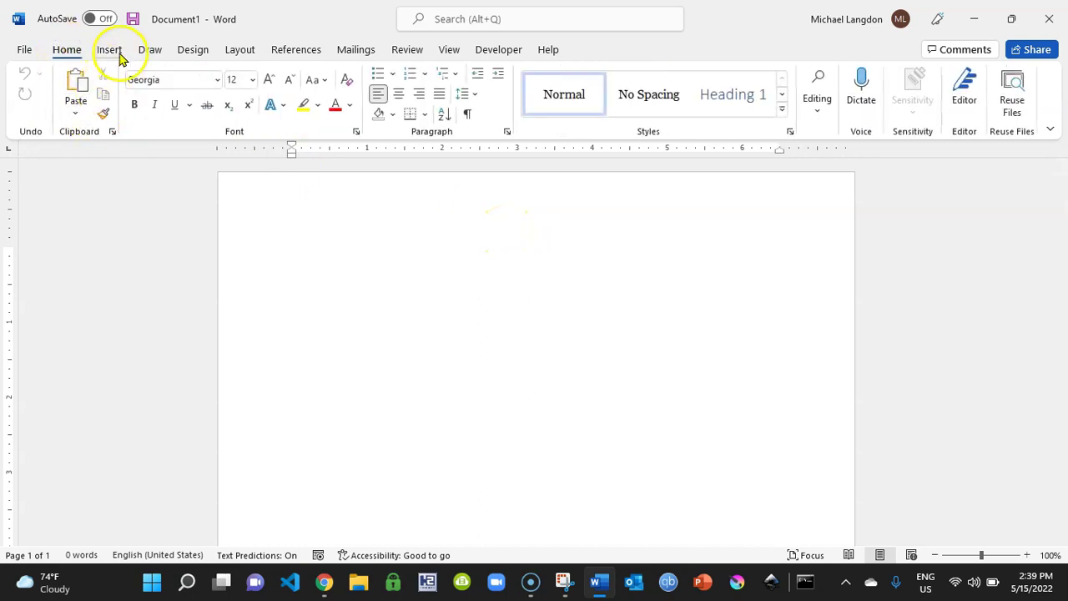
click(243, 52)
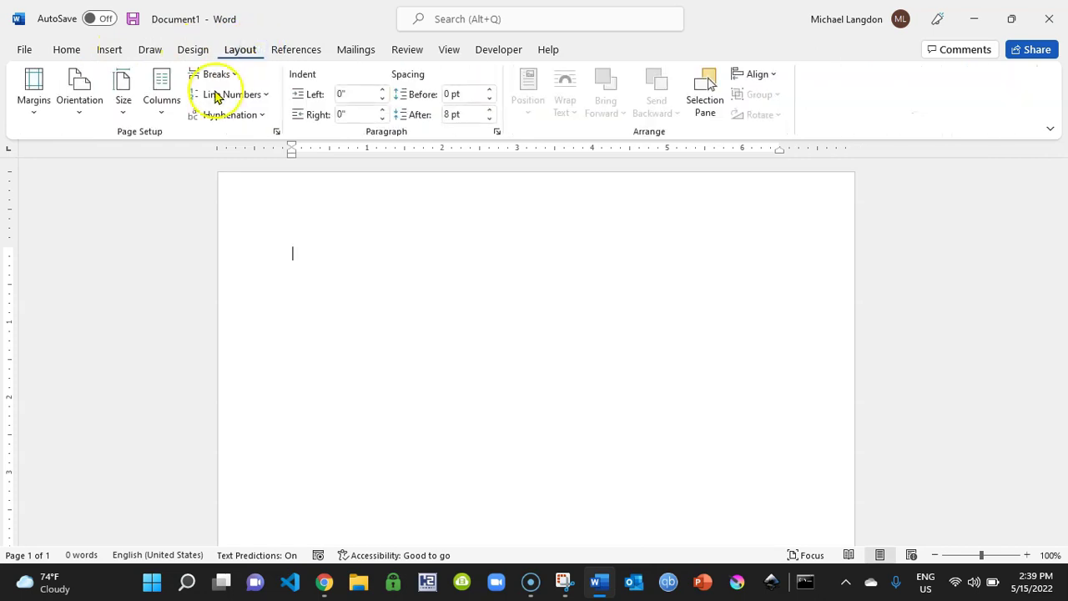
click(39, 115)
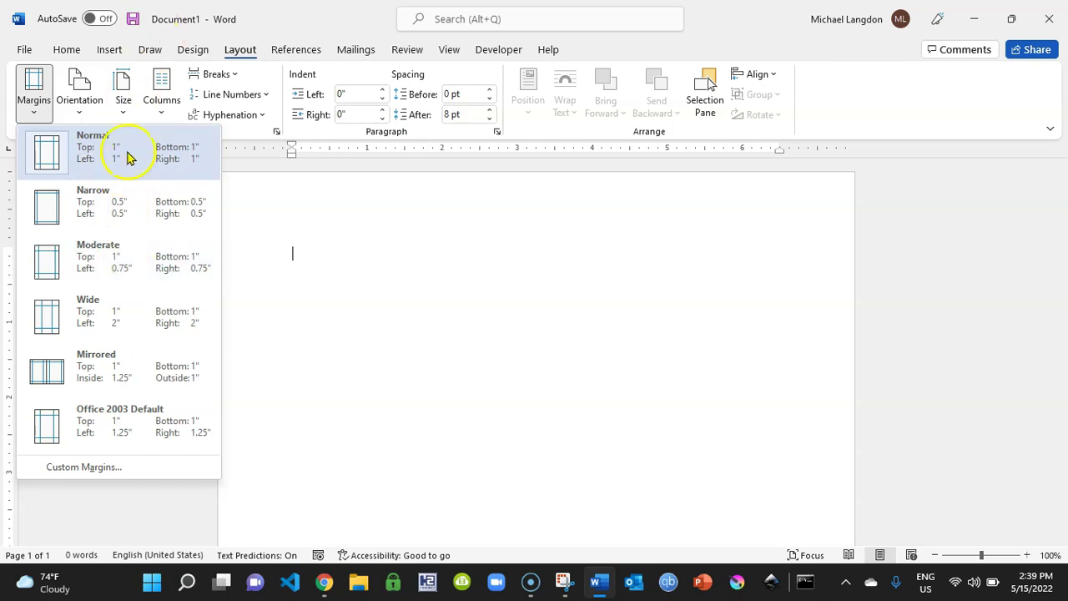
click(127, 155)
click(431, 253)
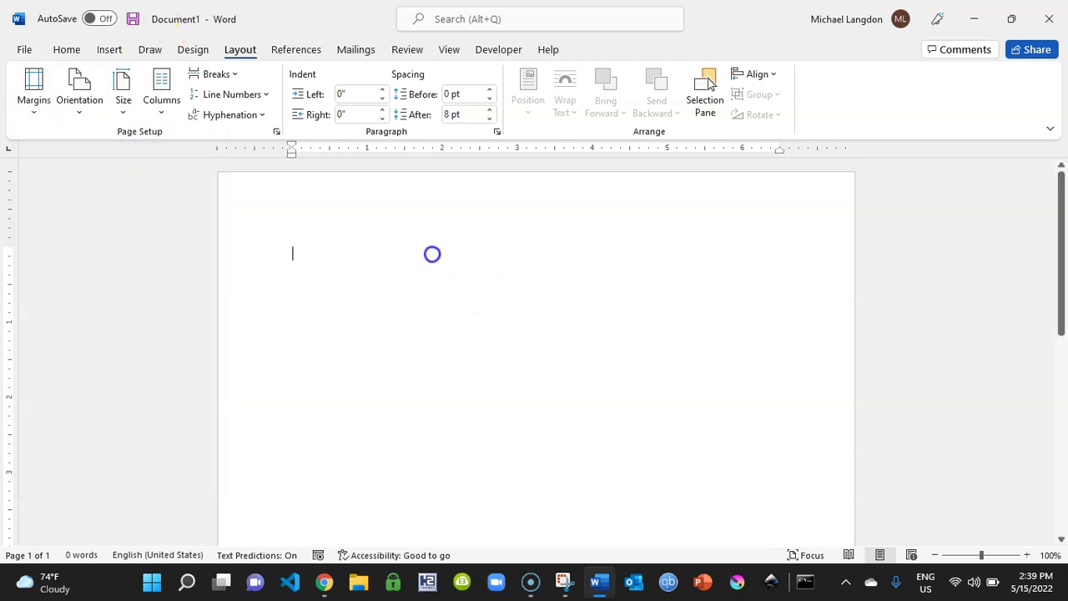
- Open the page header and insert a top-of-page page number in the Plain Number 3 style
double_click(369, 210)
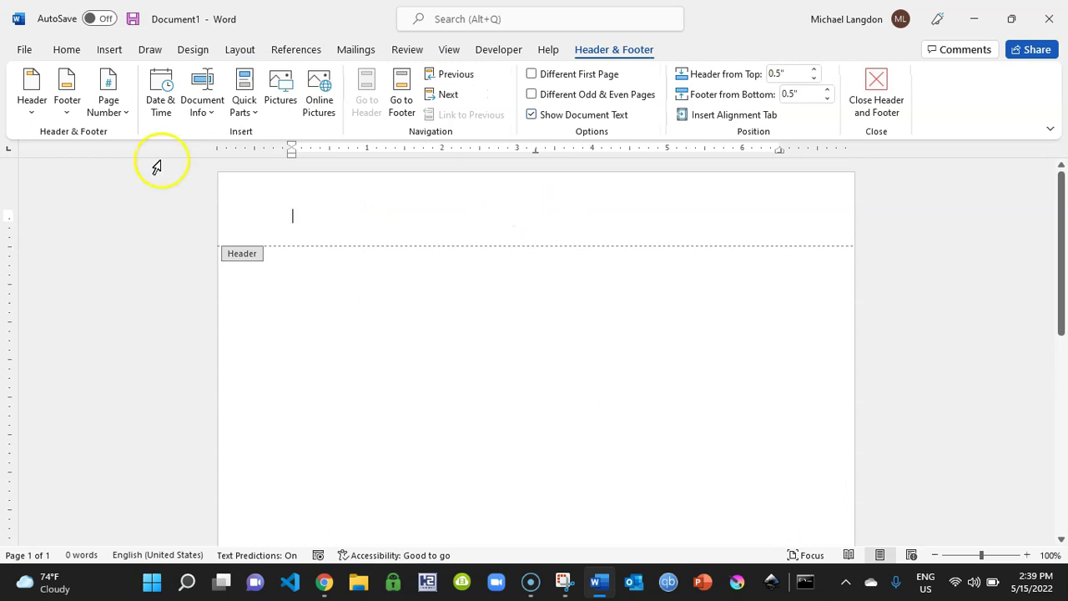
click(121, 124)
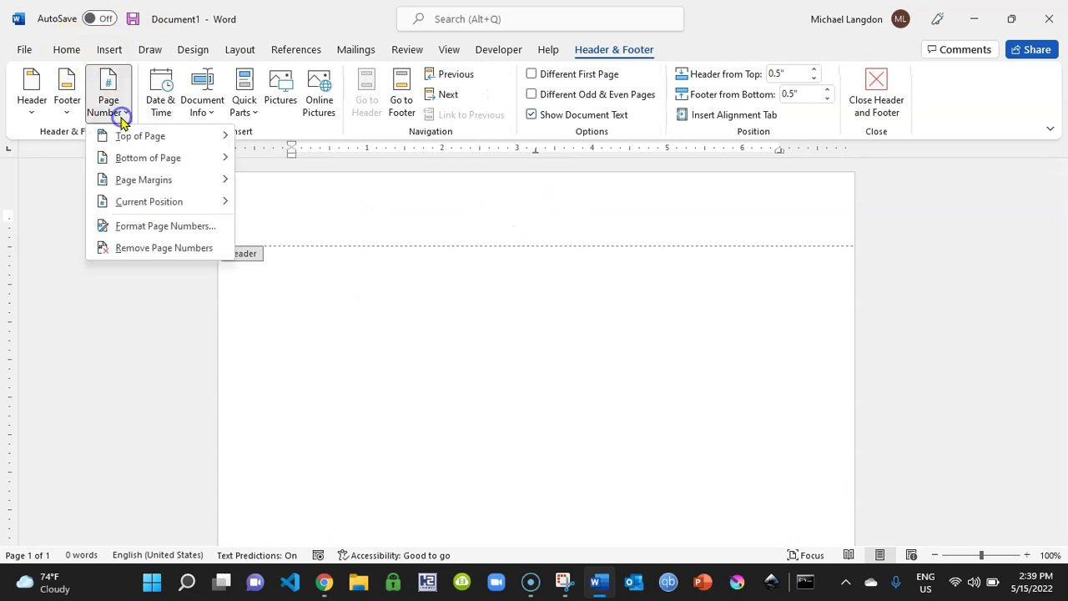
mouse_move(117, 136)
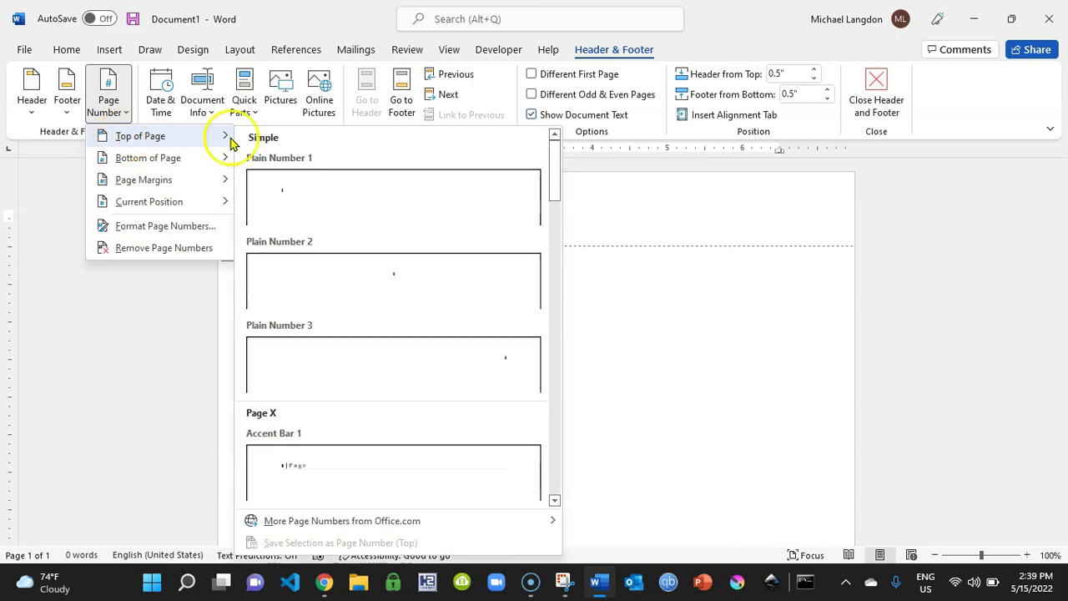
click(373, 378)
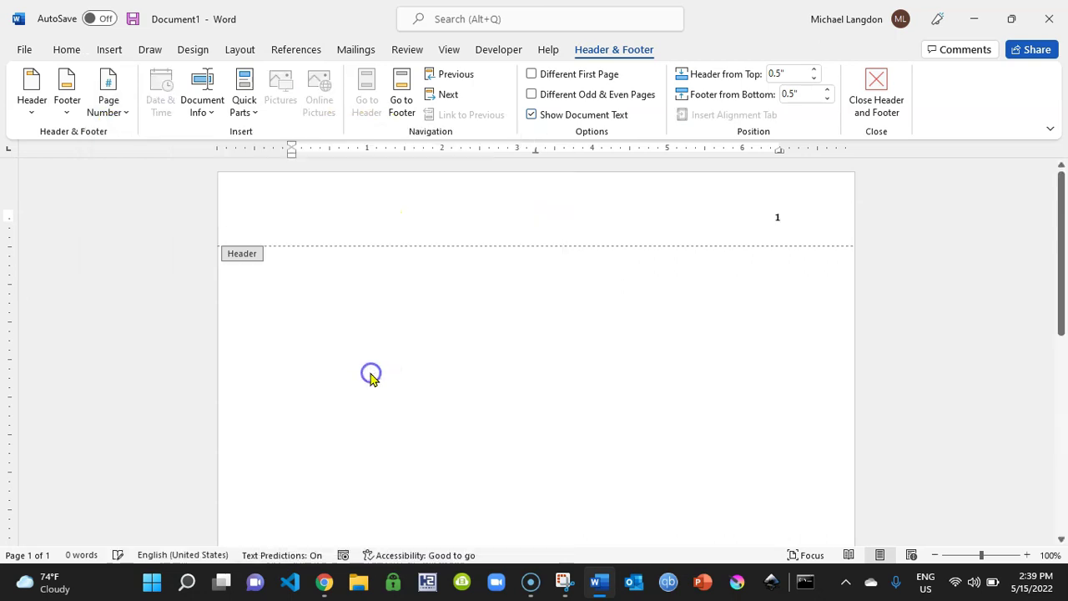
- Check the font and size of the header's page number, and close the header to return to the body
drag(756, 220, 801, 215)
click(66, 49)
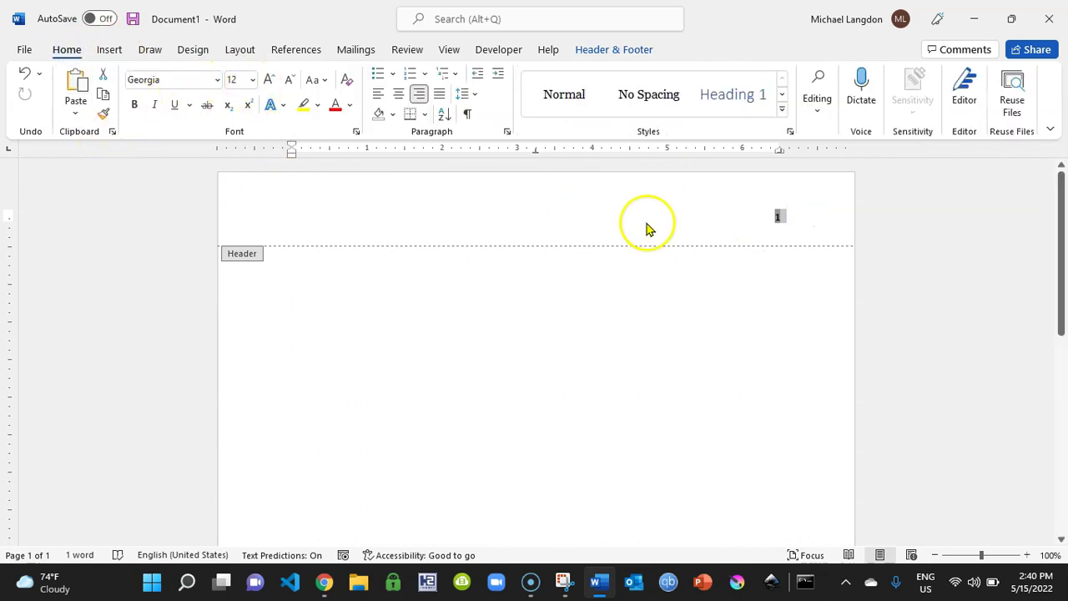
click(696, 317)
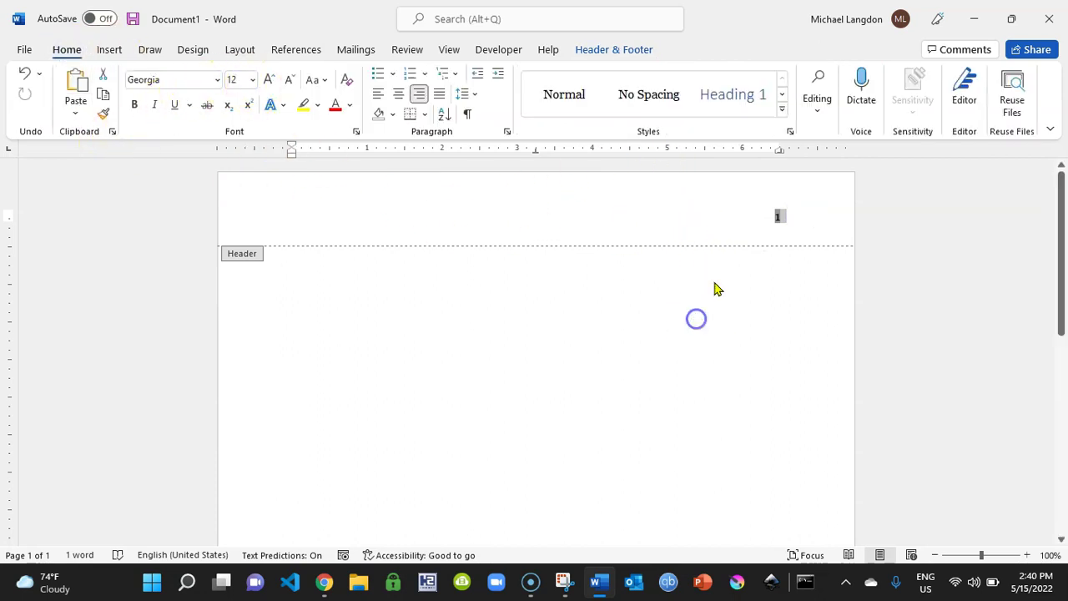
double_click(529, 299)
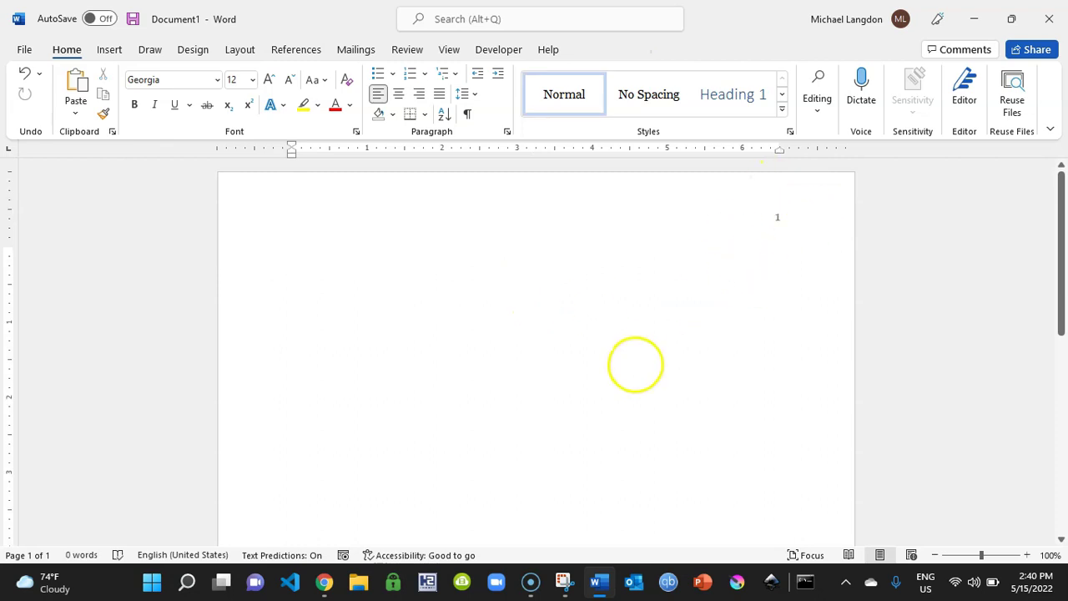
double_click(673, 204)
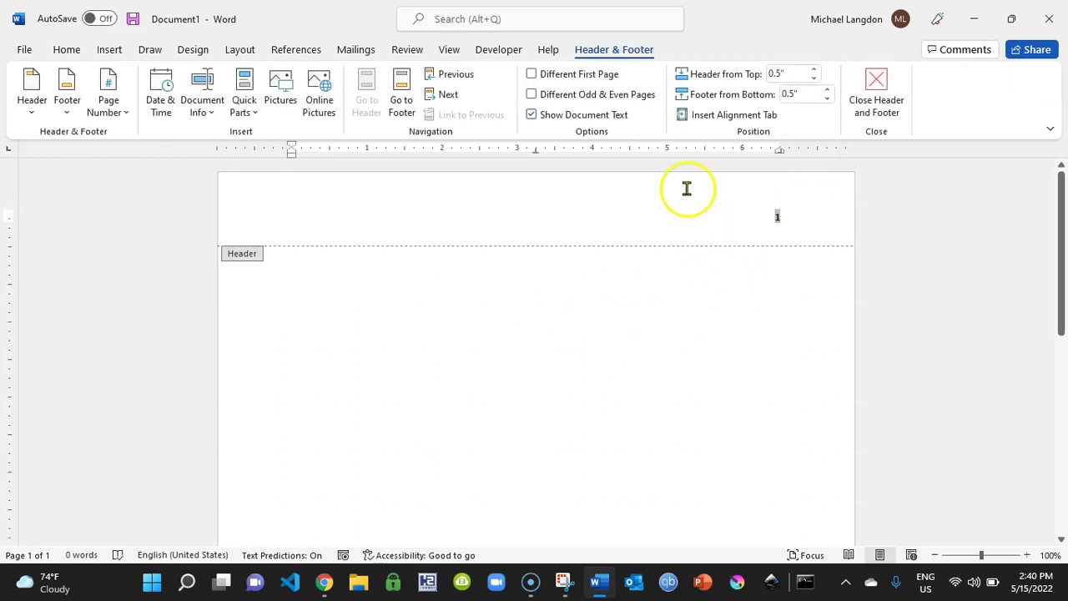
click(871, 86)
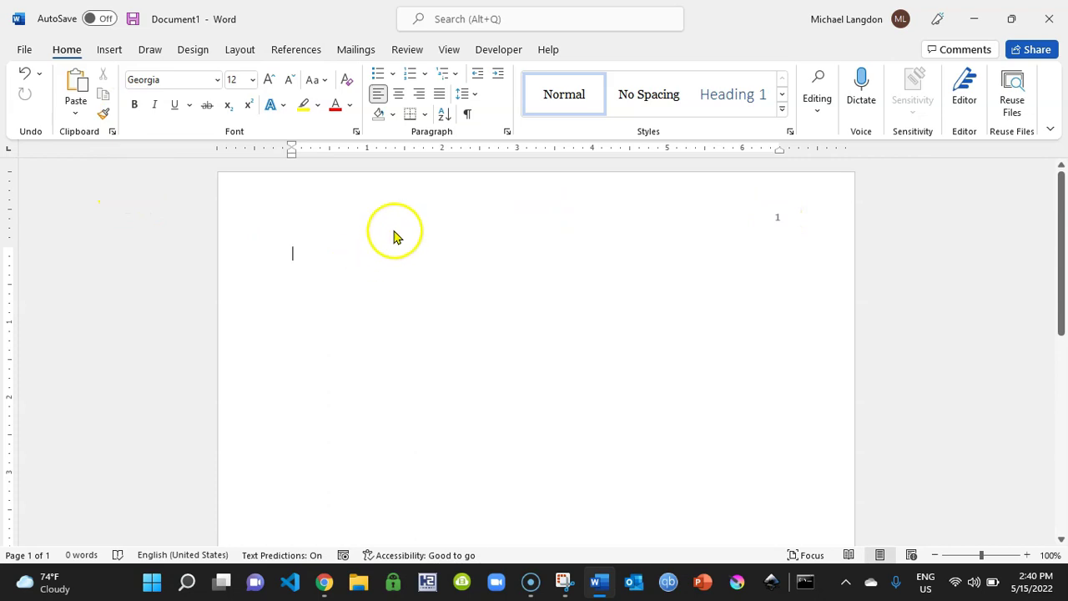
- Switch to Chrome and review the basic formatting rules in the APA Student Paper Setup Guide
click(324, 585)
click(433, 12)
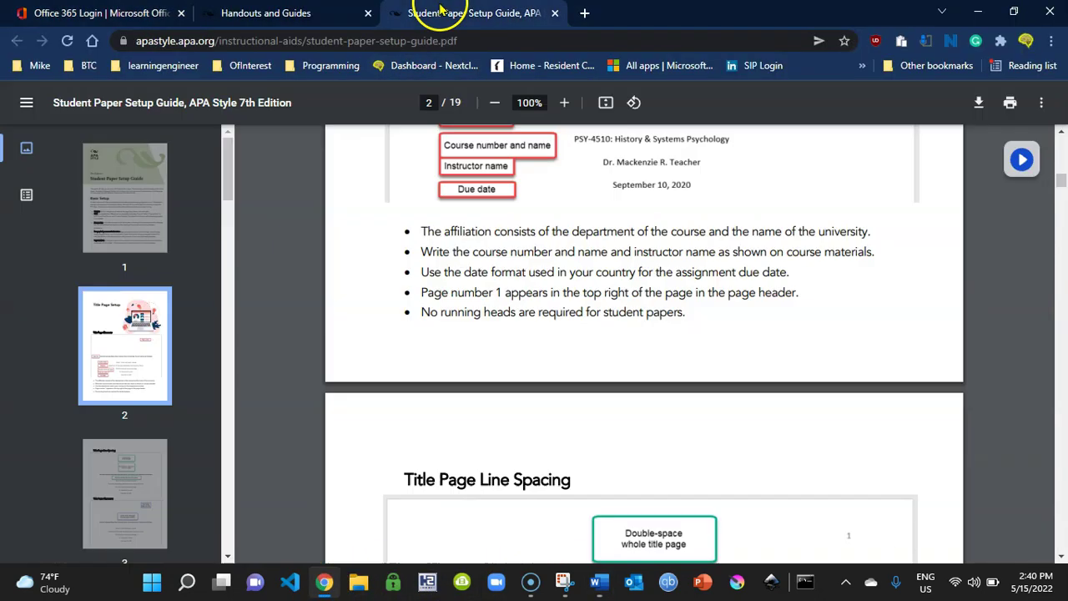
scroll(806, 326, up, 15)
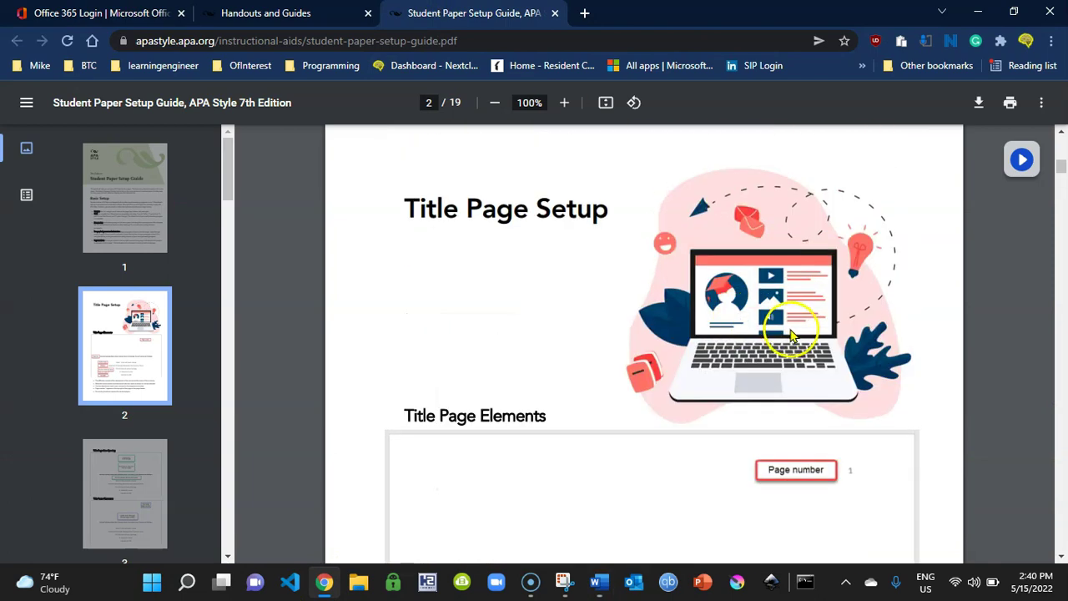
scroll(810, 327, down, 6)
scroll(813, 322, up, 2)
scroll(814, 322, down, 1)
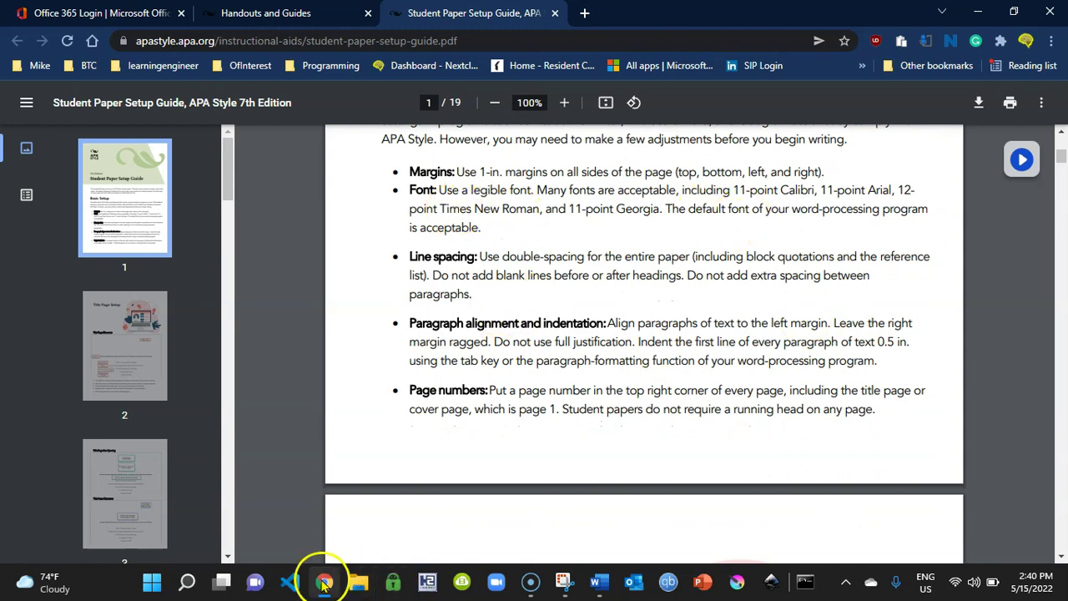
- Switch back to Word and set the body text's line spacing to double
click(598, 582)
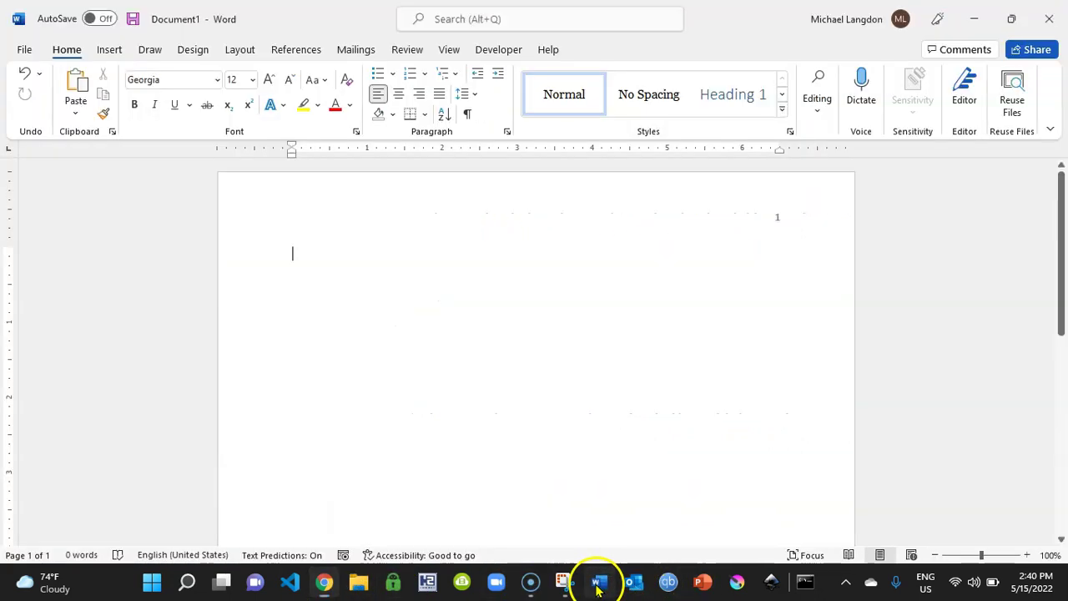
click(472, 93)
click(505, 180)
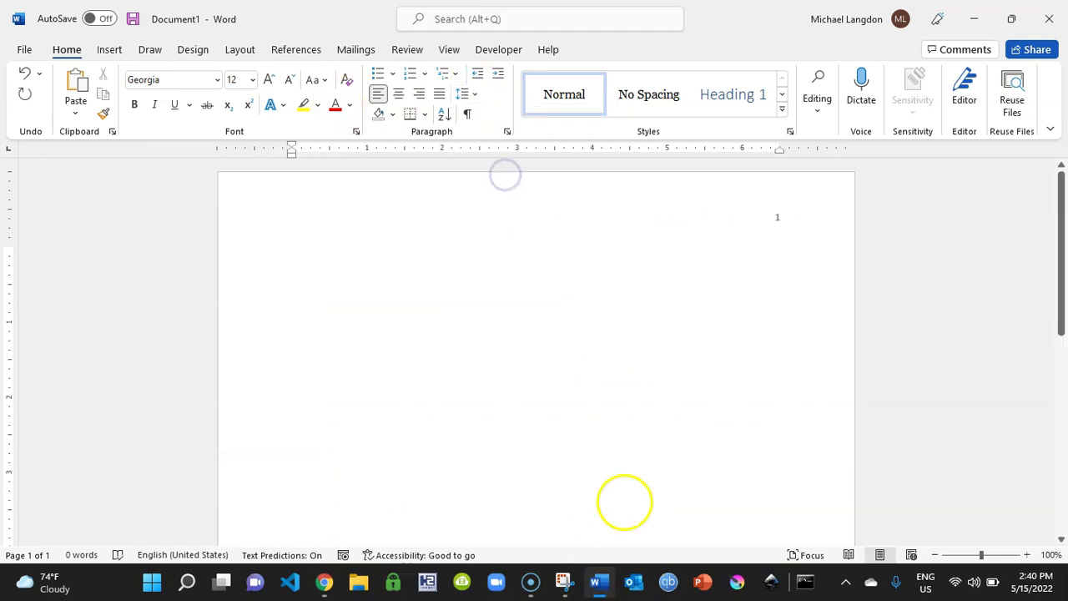
- Switch to Chrome and examine the Title Page Elements example in the APA setup guide
key(alt+Tab)
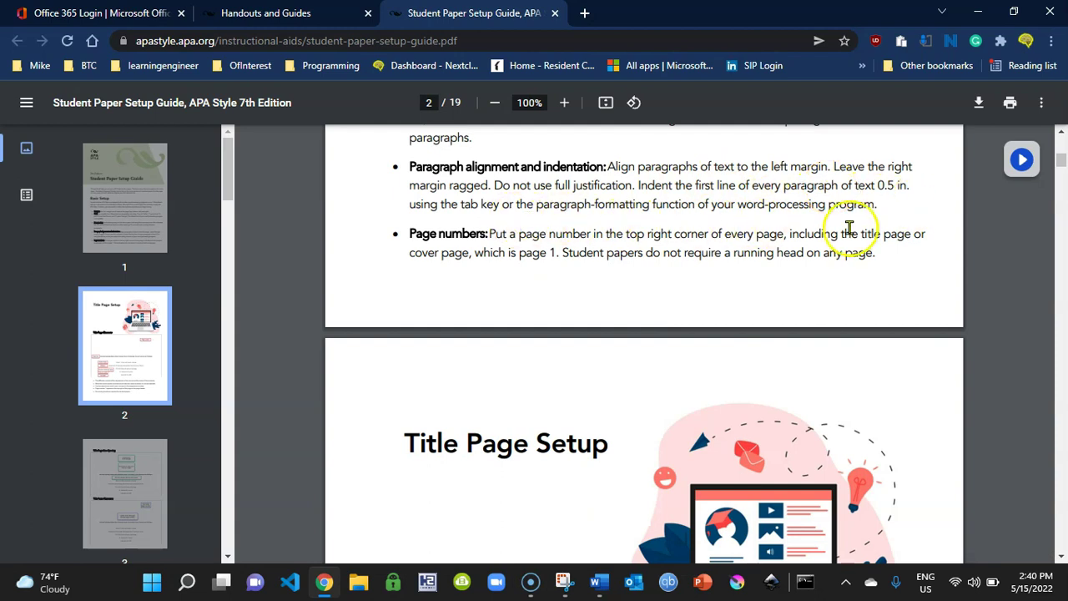
scroll(763, 291, down, 5)
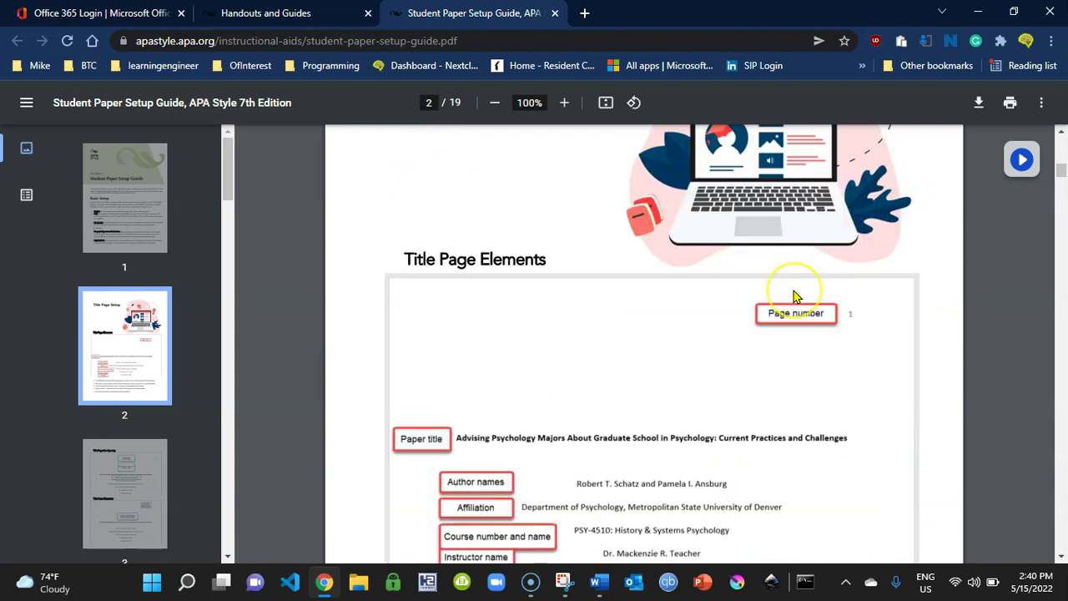
scroll(797, 292, down, 1)
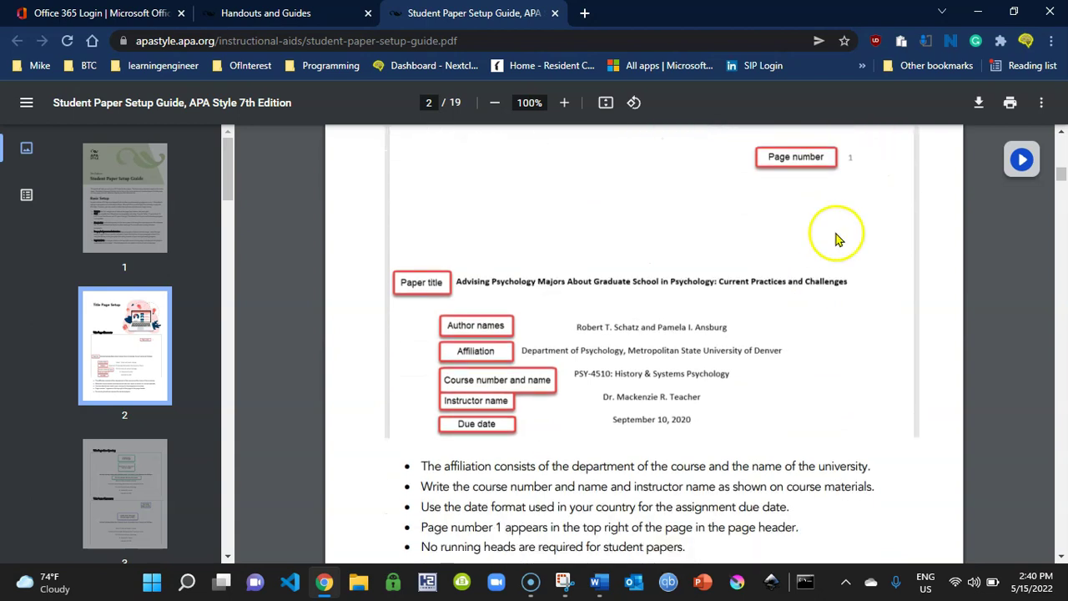
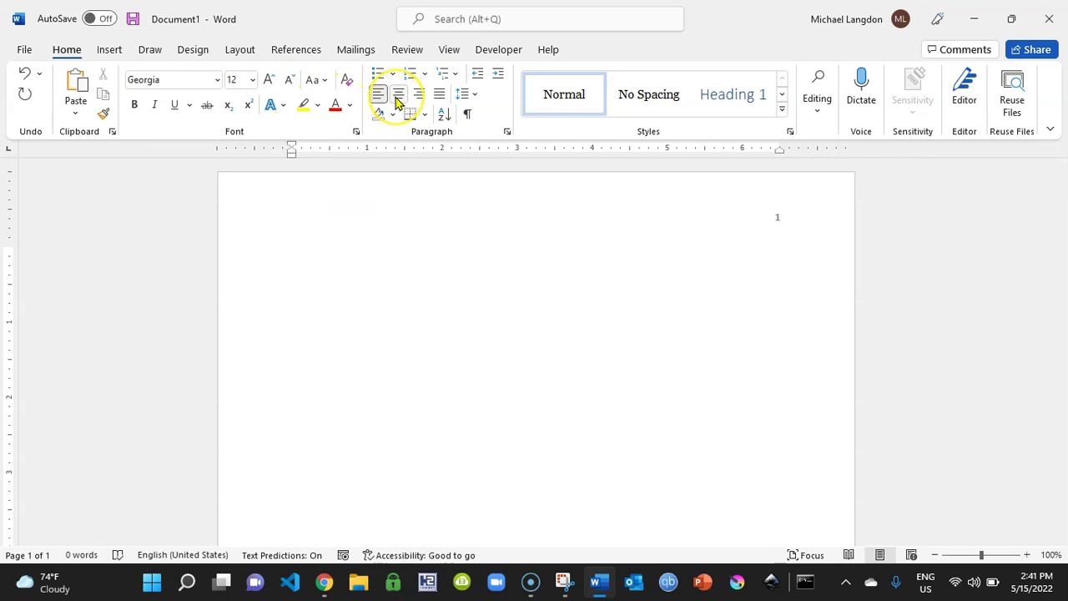
- Center the current paragraph on the title page in Word
click(397, 98)
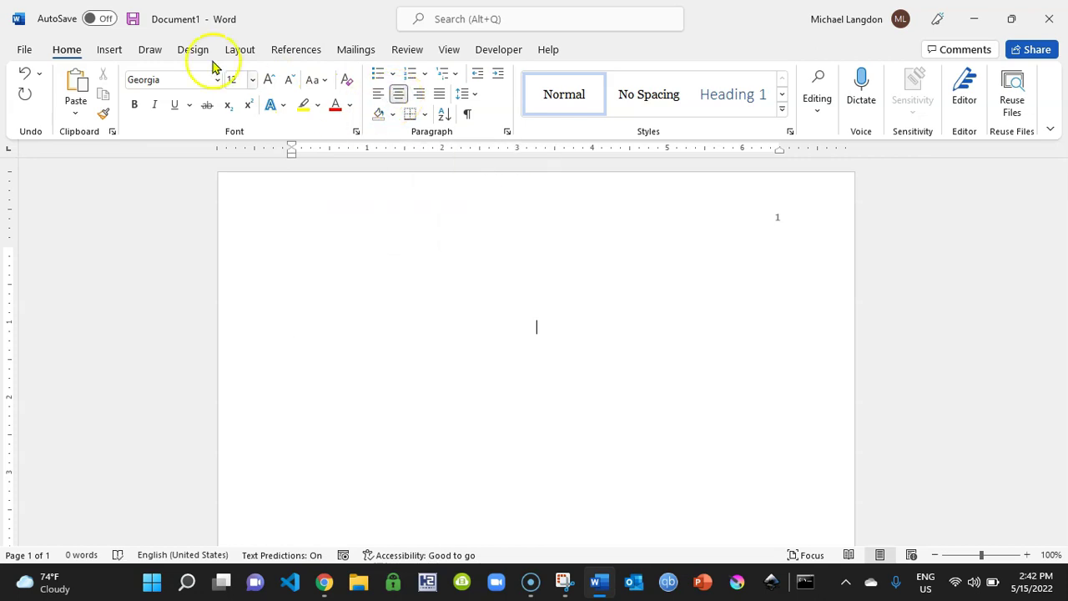
- Add a bookmark named "papertitle" at the centered title line of the title page
click(118, 50)
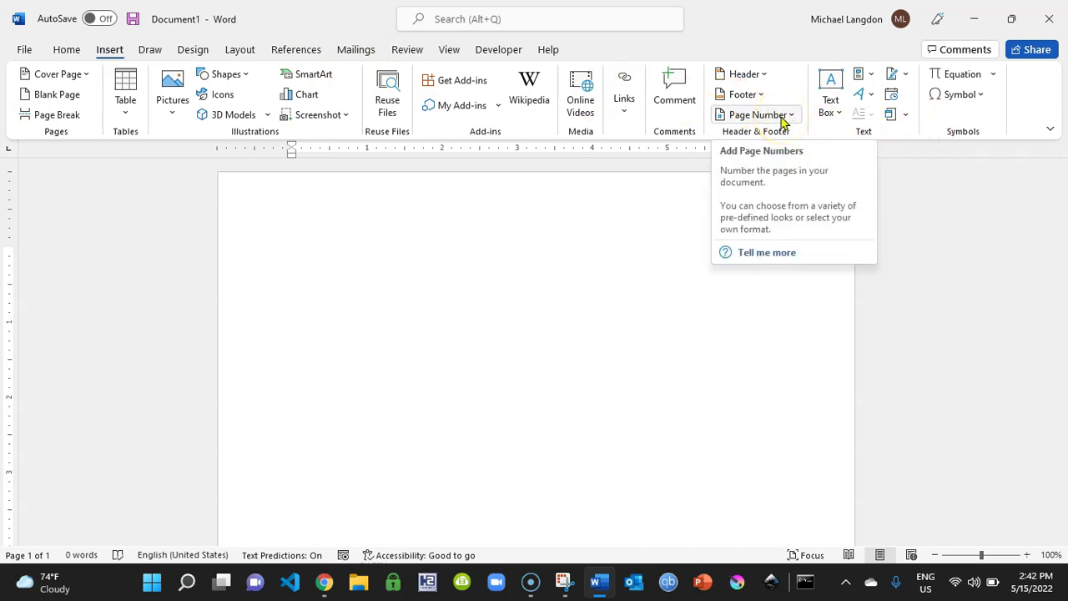
click(623, 117)
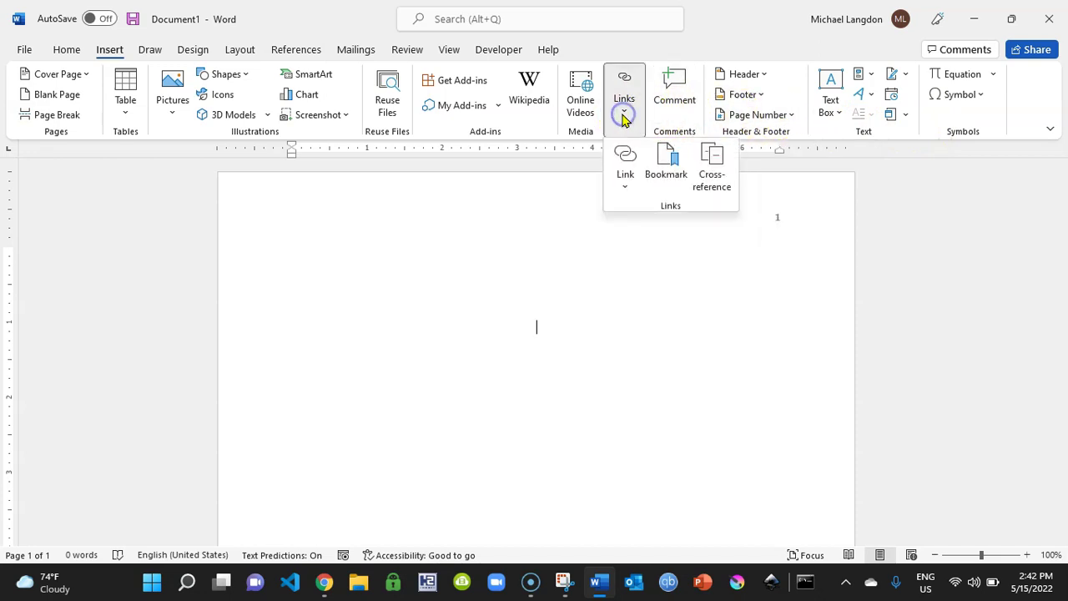
click(662, 158)
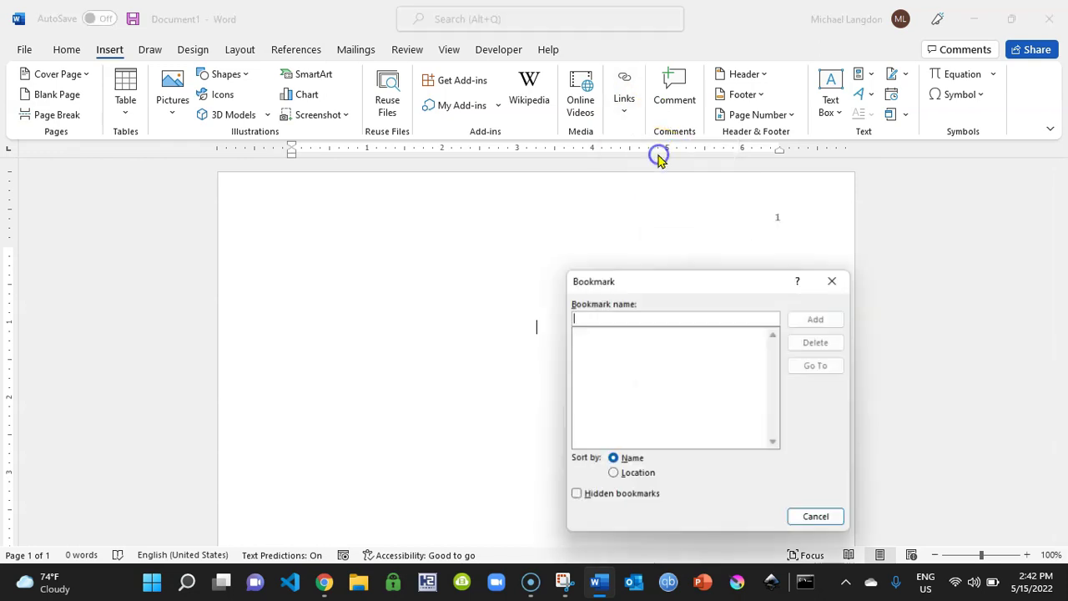
click(667, 312)
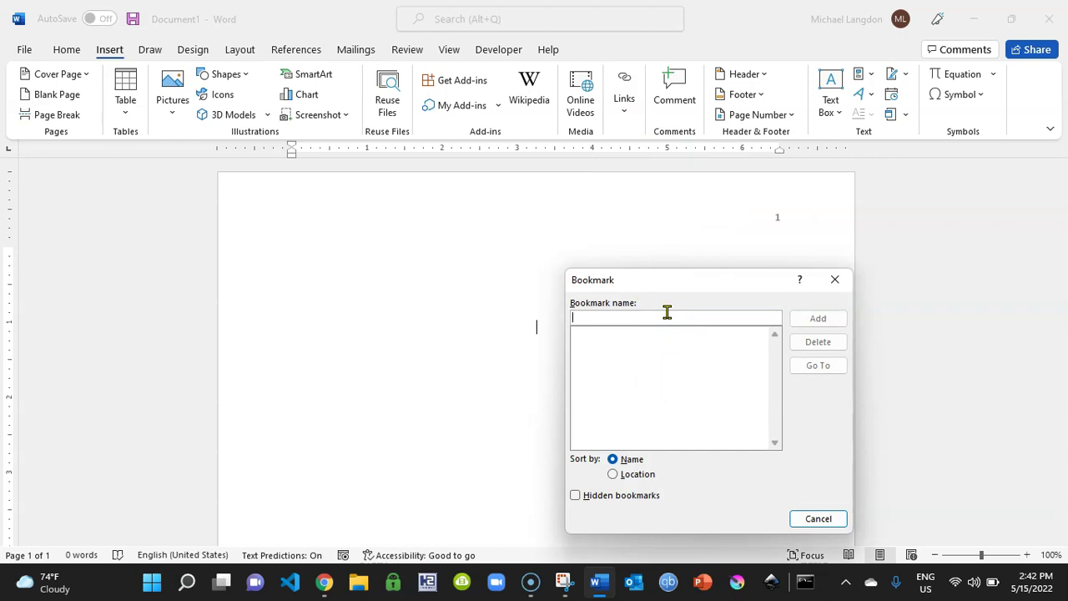
text(papertitle)
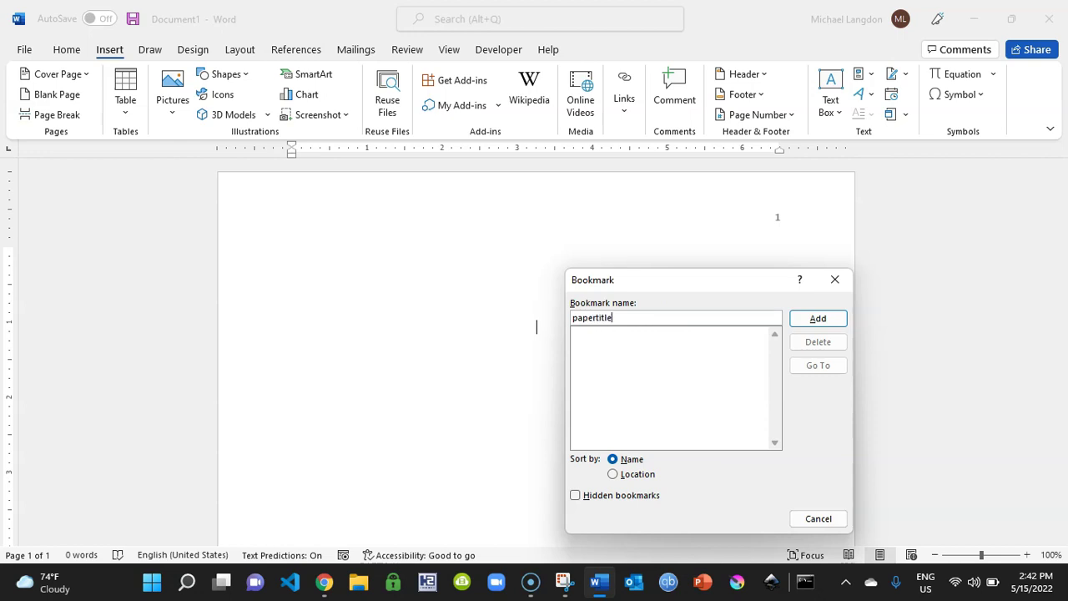
click(821, 320)
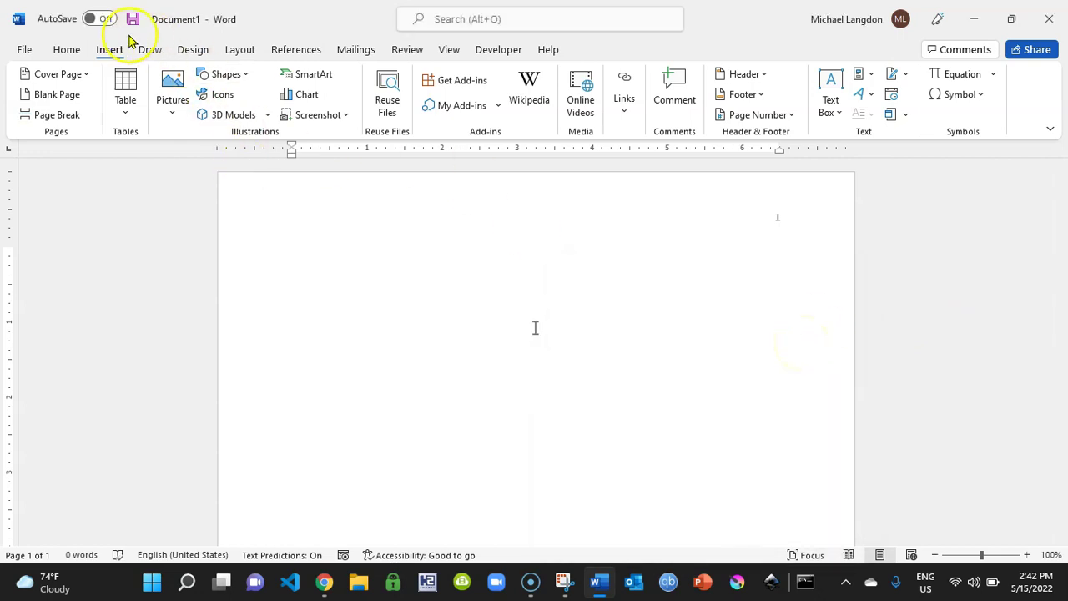
- Turn on bold formatting at the paper title line
click(67, 50)
click(134, 105)
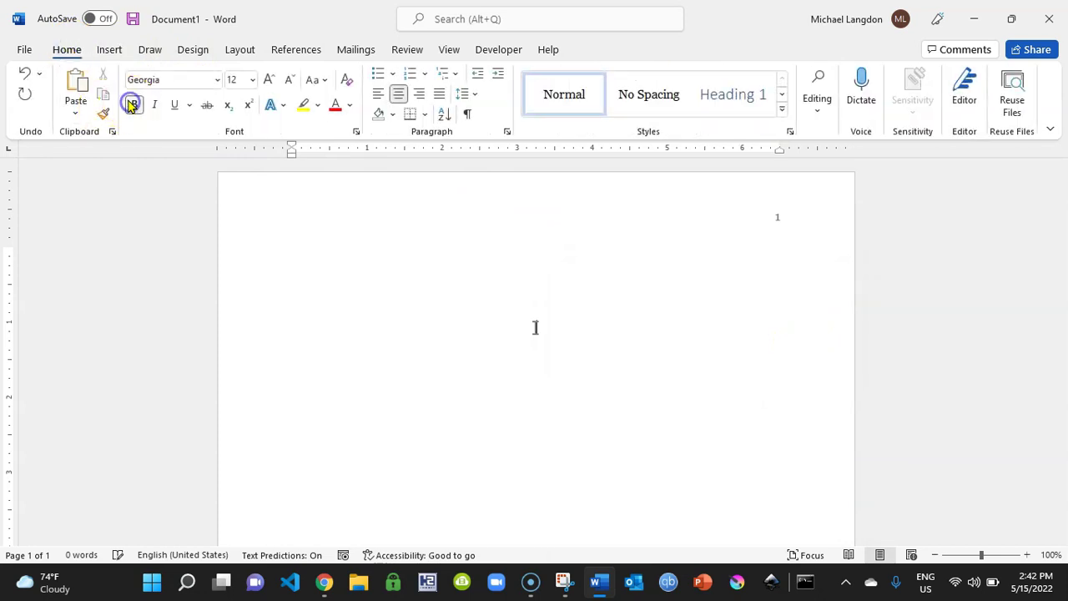
click(628, 335)
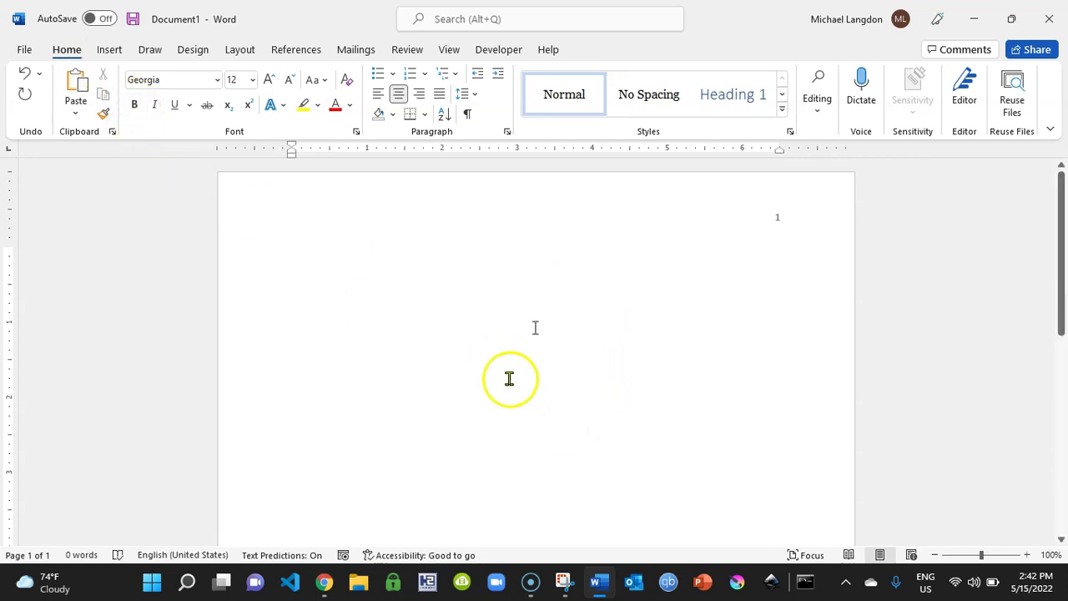
- Add a bookmark named "authorname" two lines below the paper title line
click(109, 50)
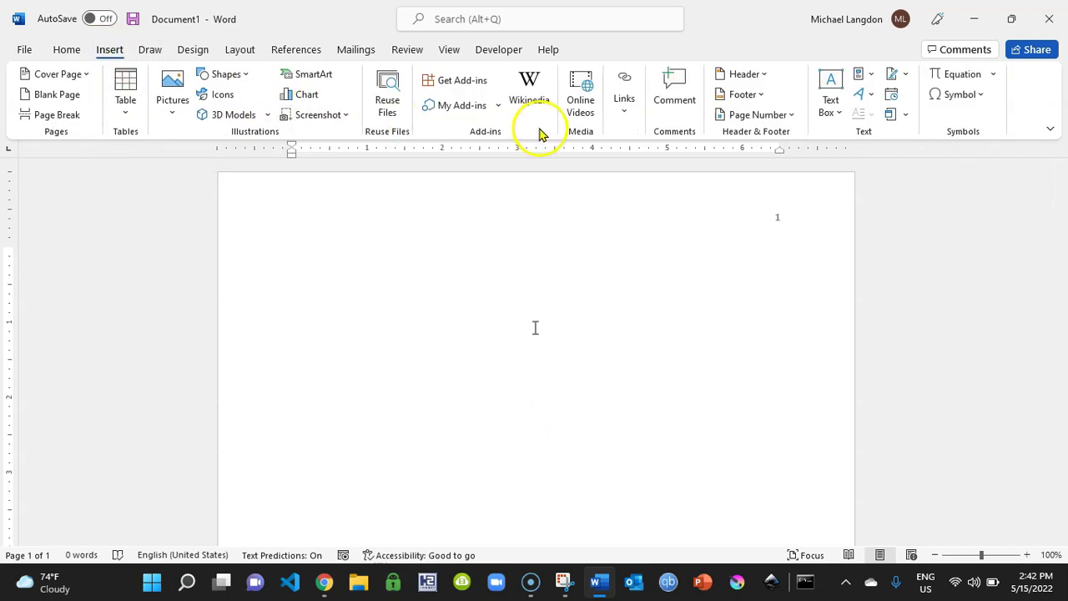
click(625, 107)
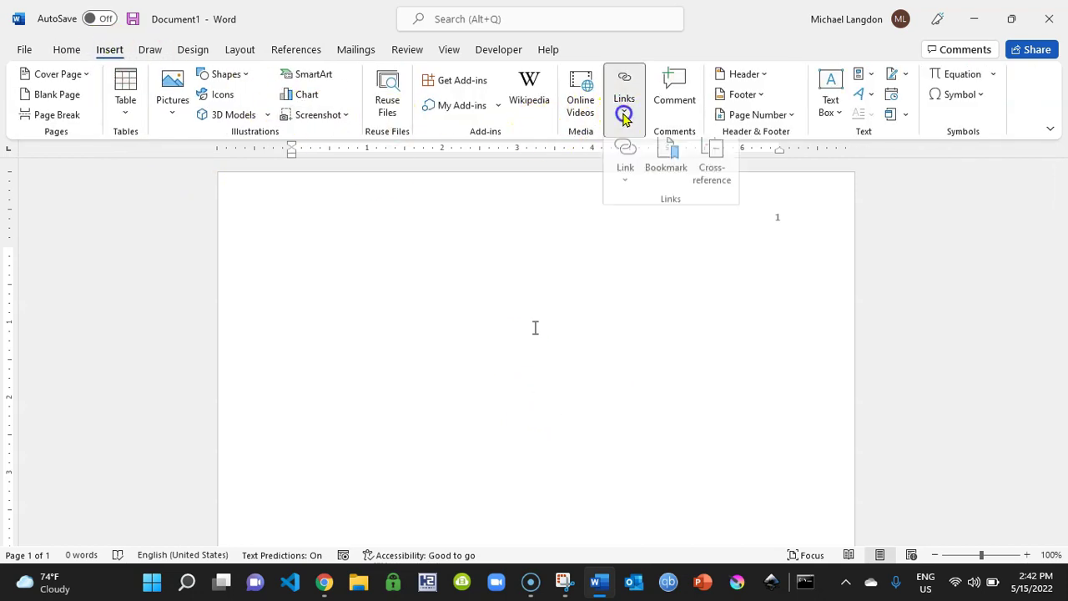
click(667, 165)
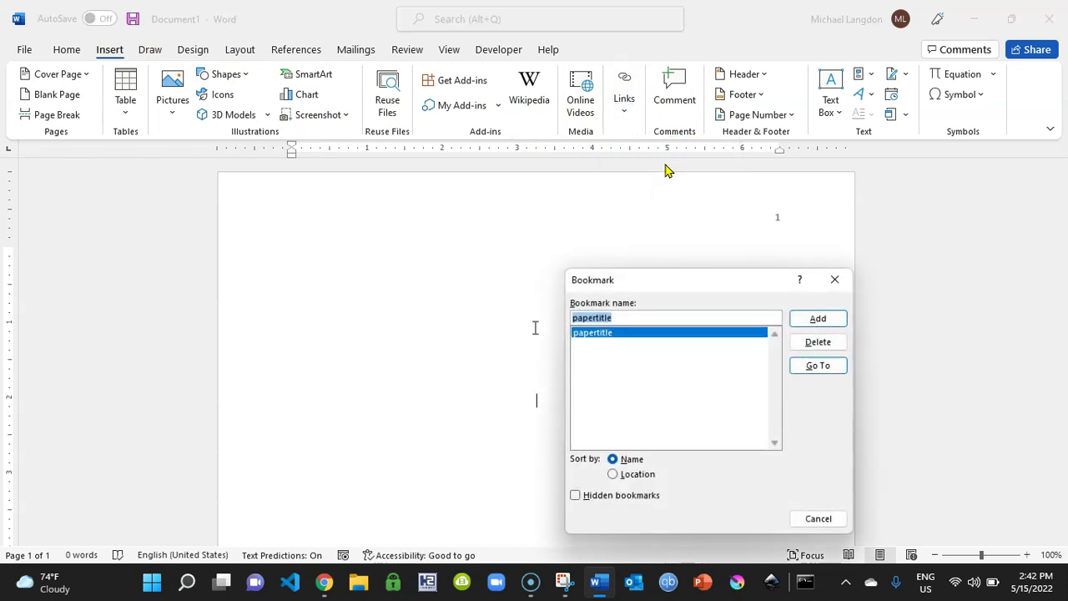
text(auto)
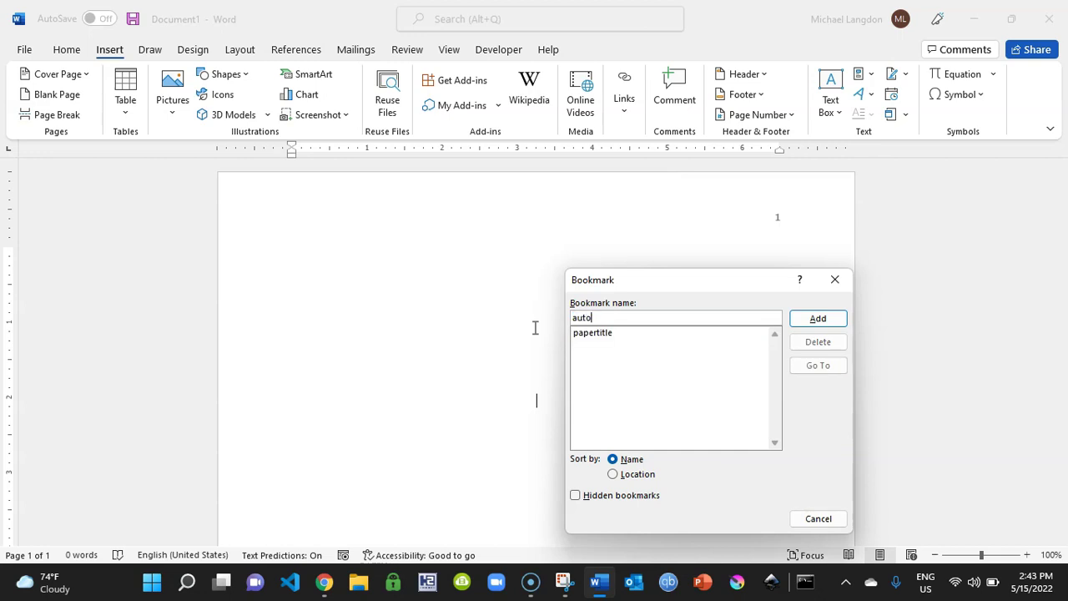
key(BackSpace)
text(horname)
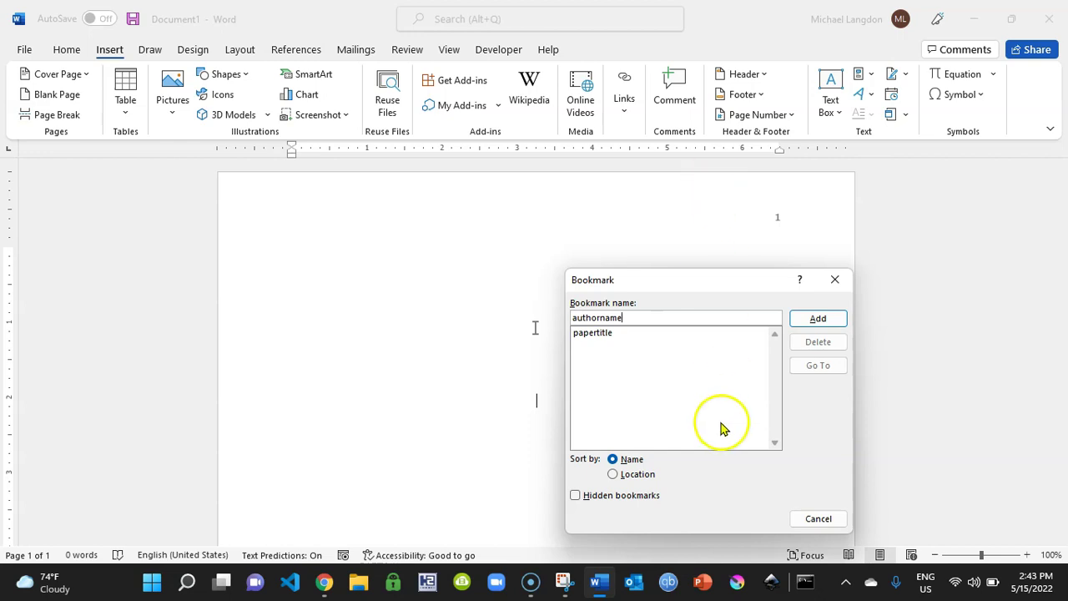
click(804, 323)
click(809, 317)
- Start a new line below the author name and bookmark it as "affiliation"
key(Return)
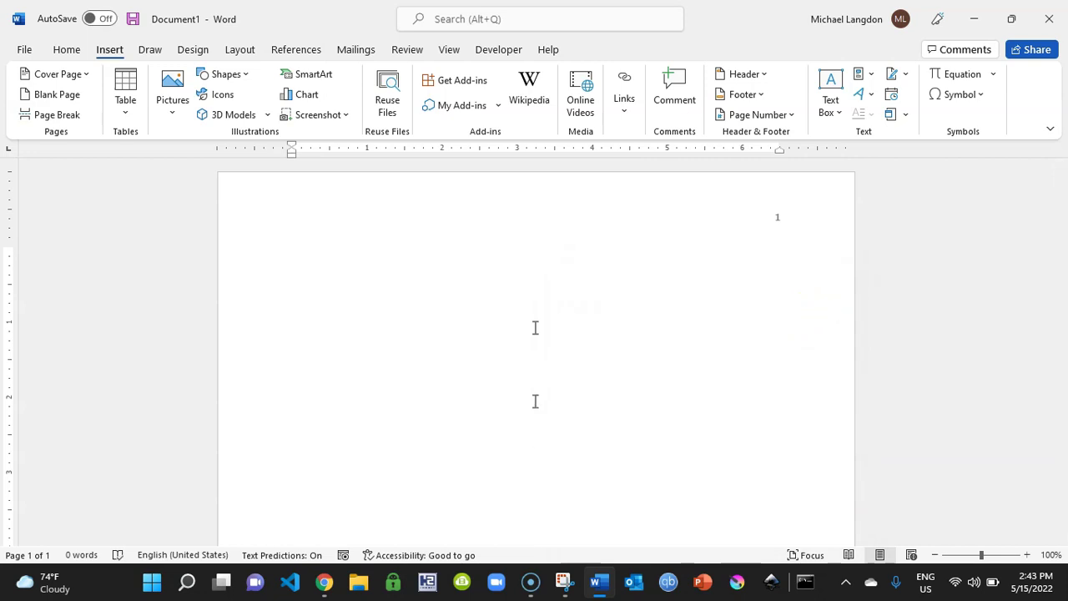
click(625, 125)
click(665, 160)
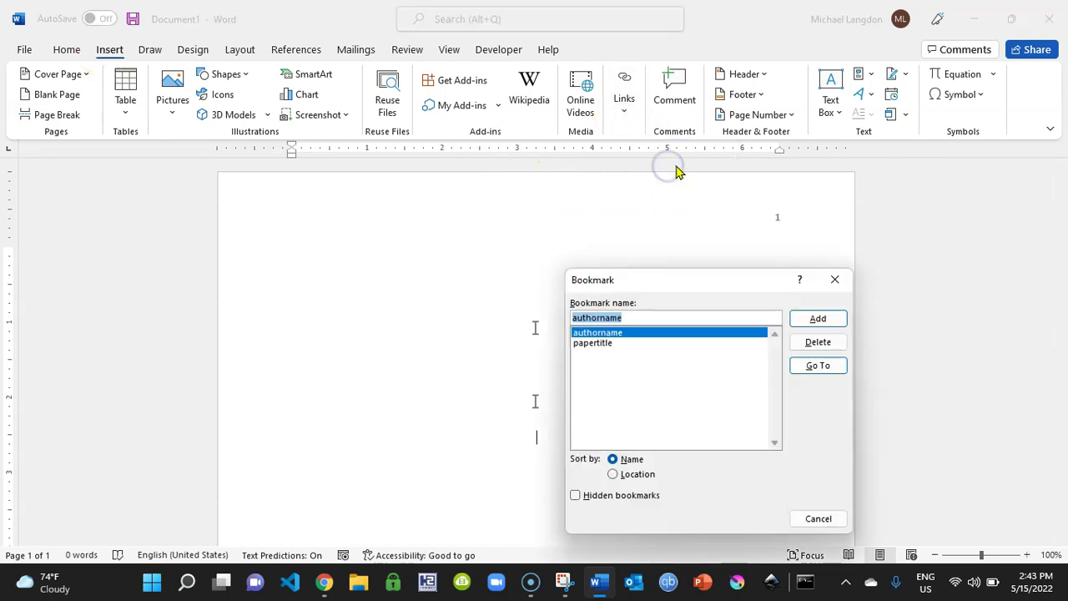
text(affil)
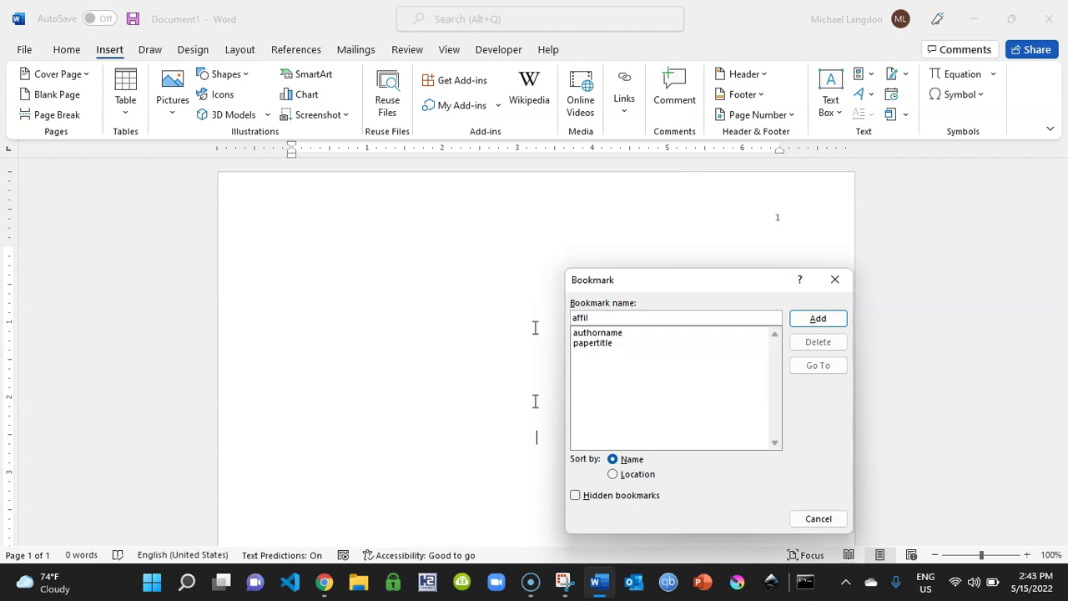
text(iation)
click(822, 319)
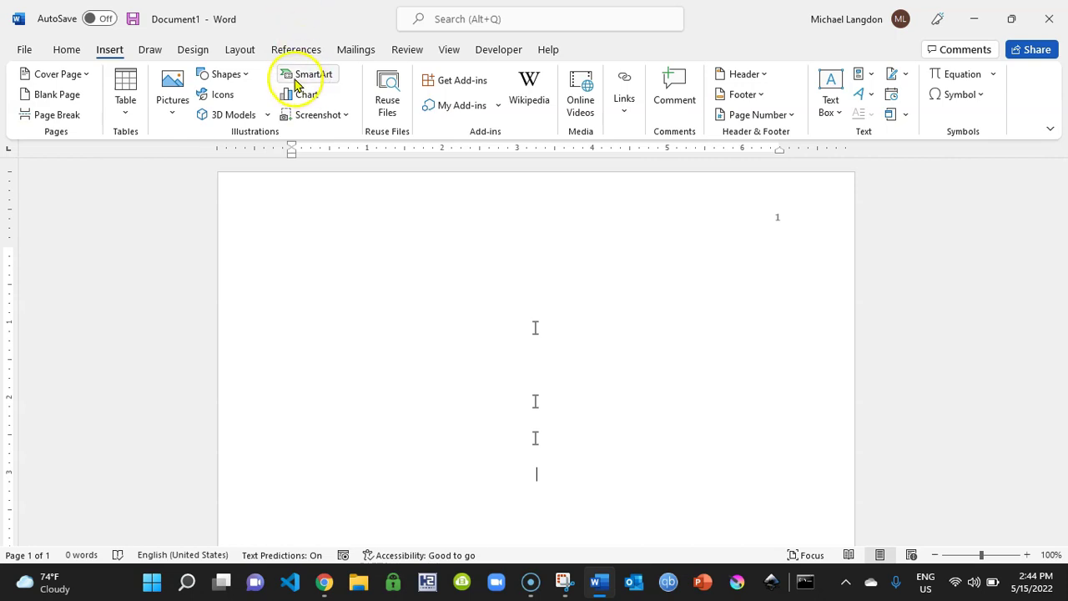
- Add a bookmark named "coursenumbername" on the line below the affiliation
click(624, 98)
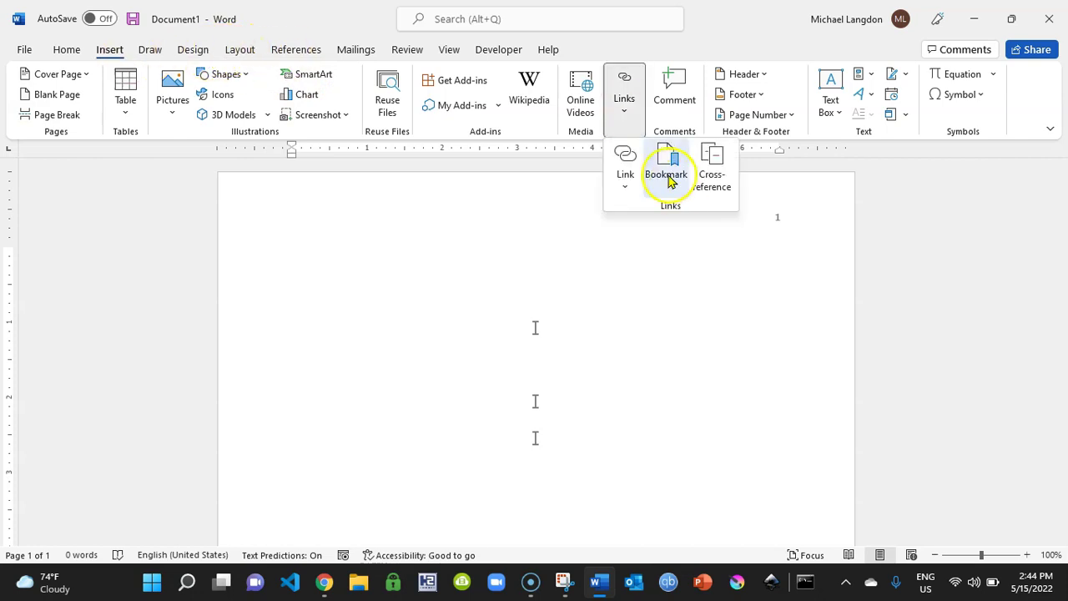
click(672, 180)
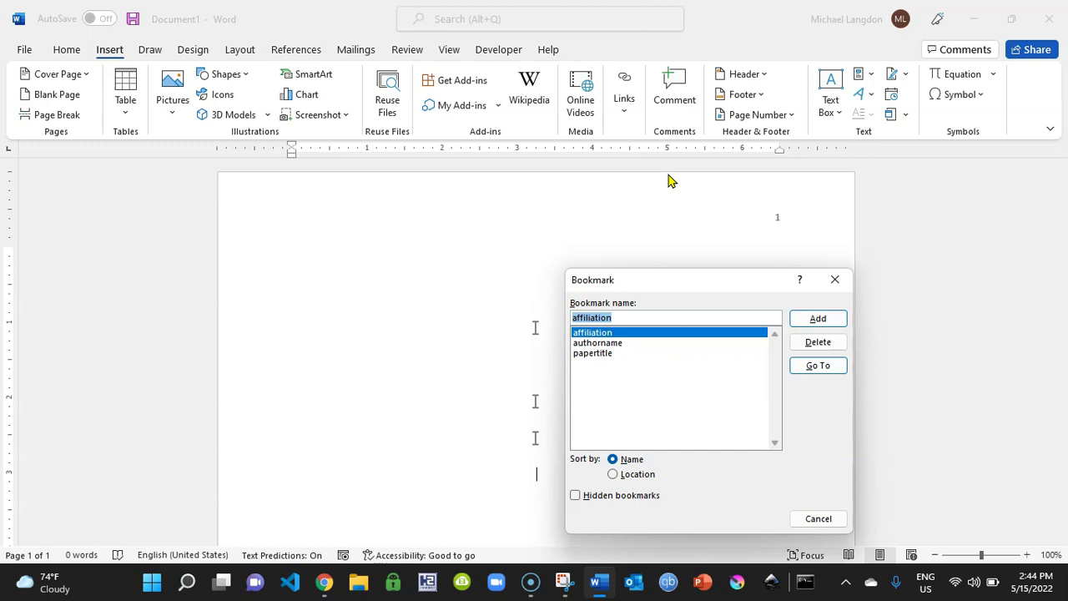
text(coursenamenumber)
key(BackSpace)
key(BackSpace)
key(BackSpace)
key(BackSpace)
key(BackSpace)
key(BackSpace)
key(BackSpace)
key(BackSpace)
key(BackSpace)
key(BackSpace)
text(numbername)
click(811, 318)
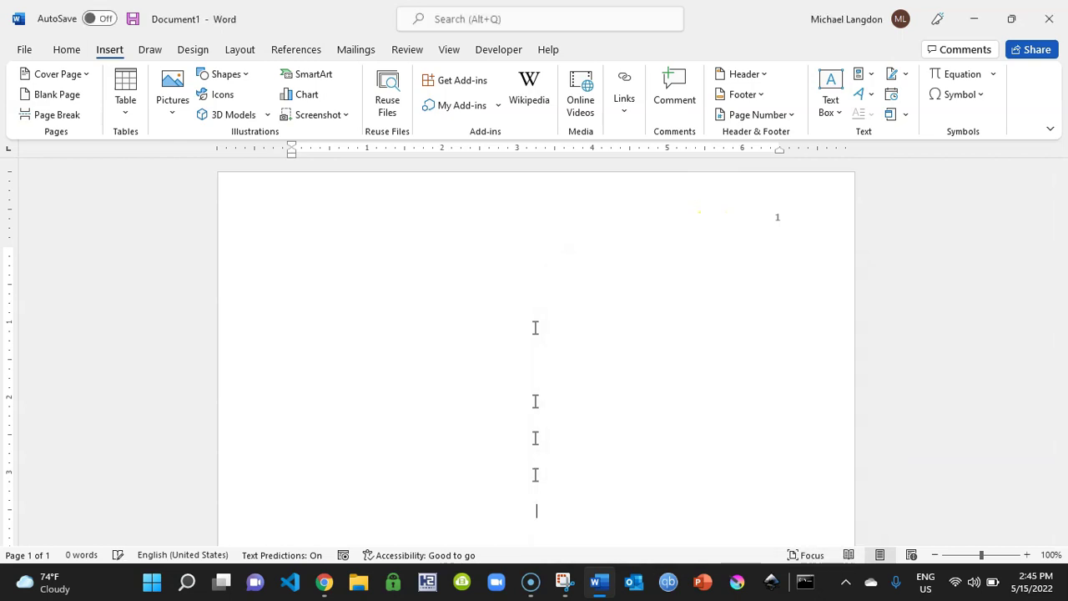
- Add a bookmark named "instructorname" on the line below the course number and name
scroll(479, 217, down, 1)
click(625, 99)
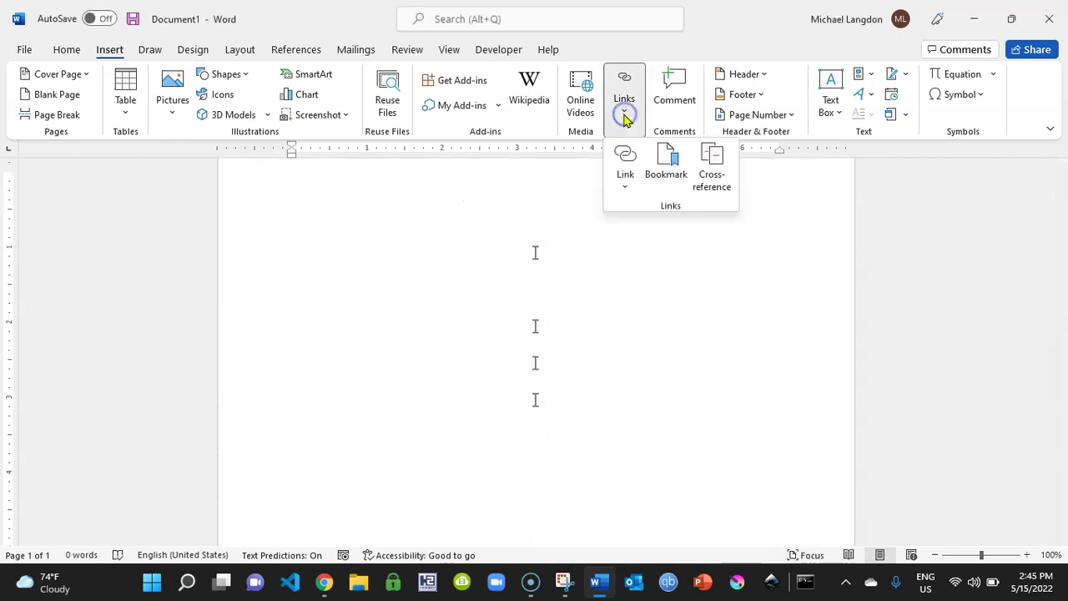
click(665, 157)
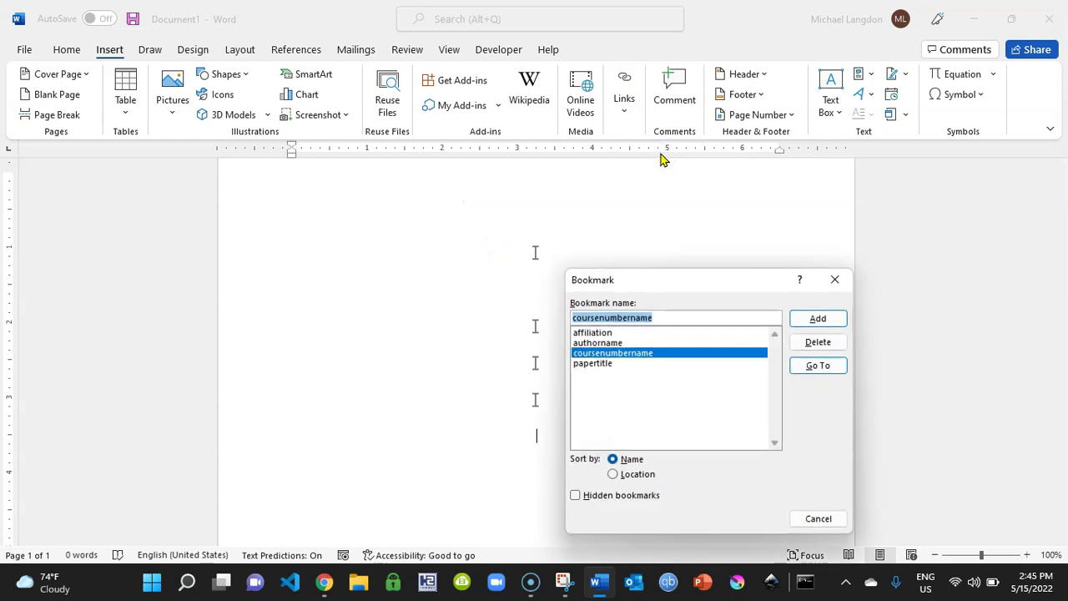
text(instr)
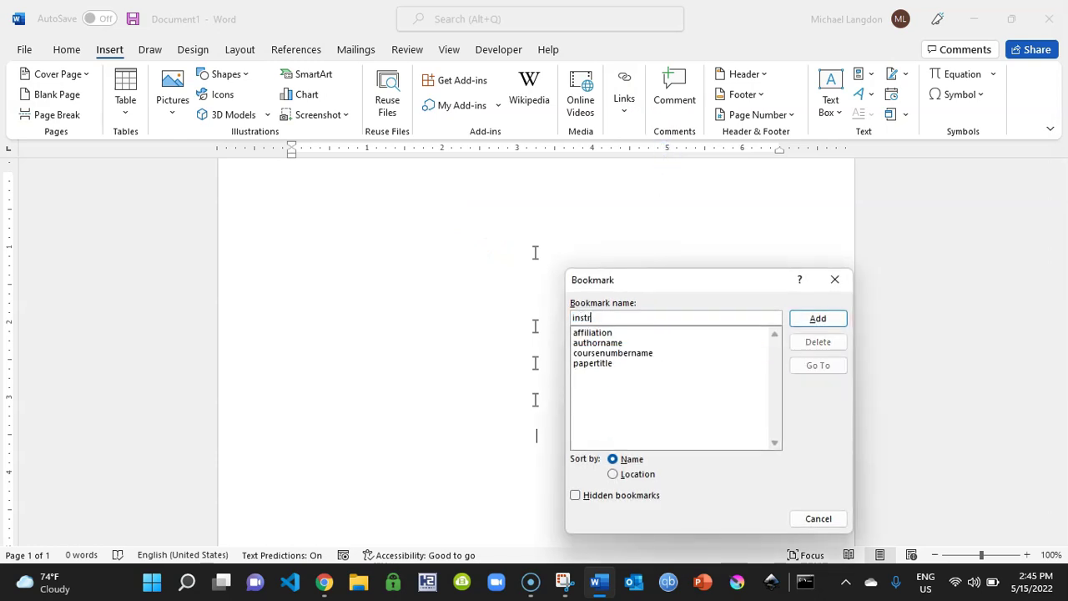
text(uctorname)
click(817, 321)
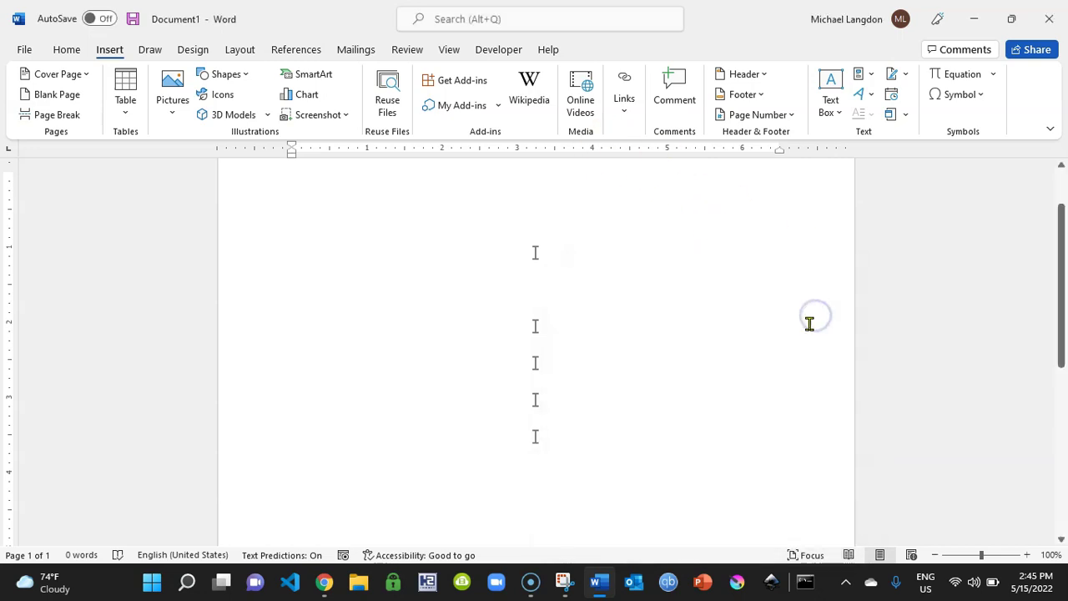
- Start a new line below the instructor name and bookmark it as "duedate"
key(Return)
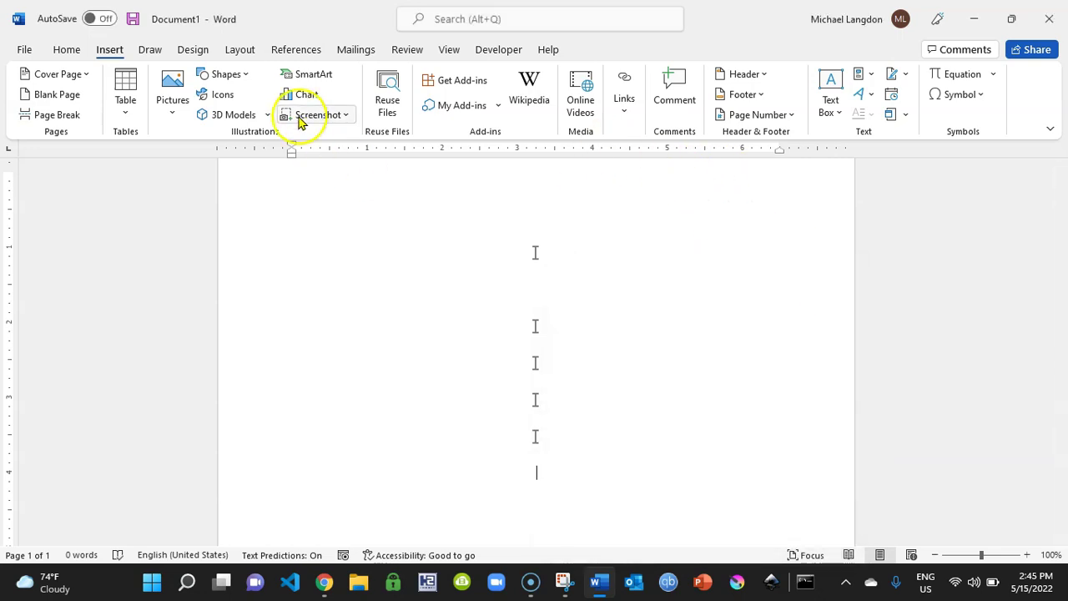
click(628, 114)
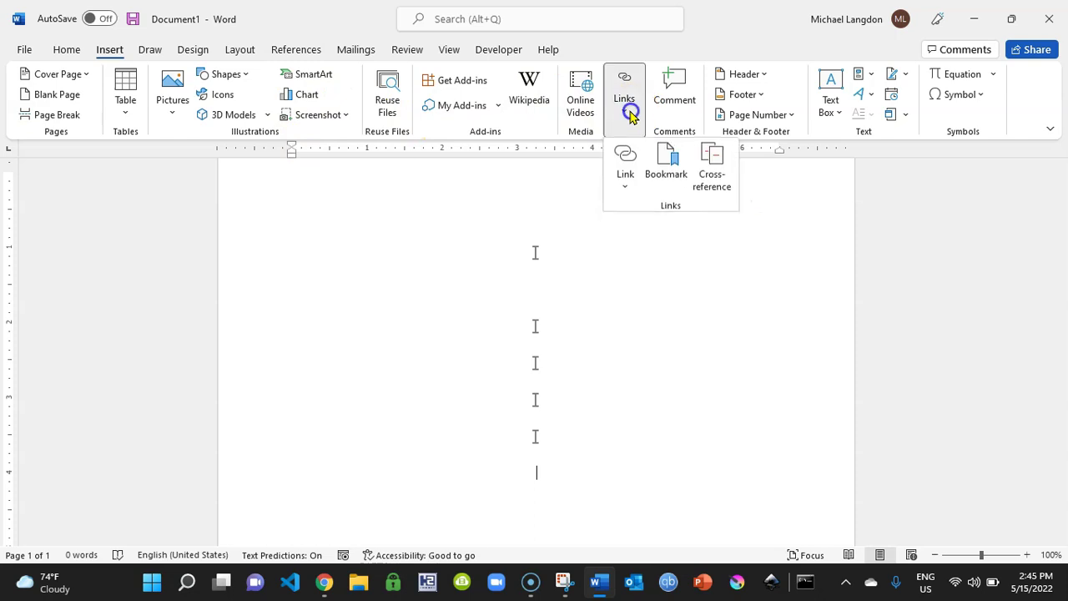
click(664, 159)
text(due)
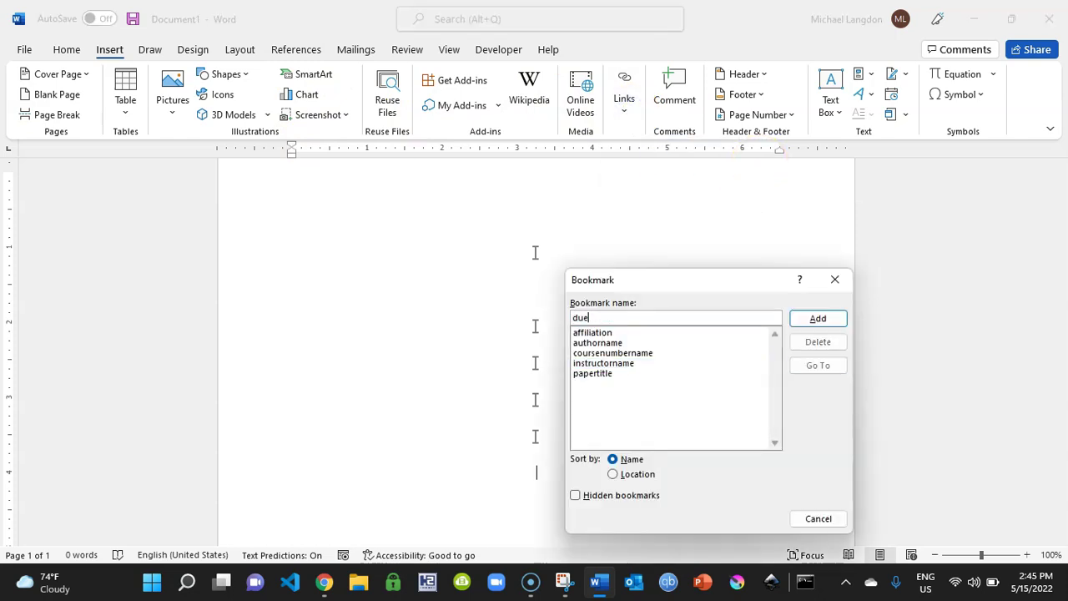
text(date)
click(813, 318)
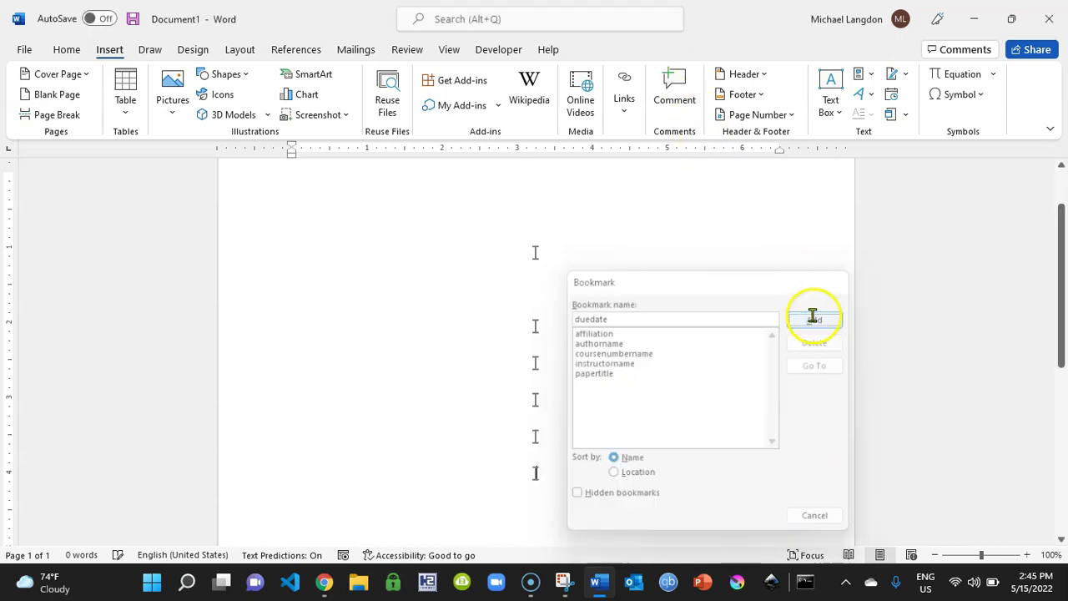
- Insert a page break below the due date line to start page 2
scroll(723, 328, down, 2)
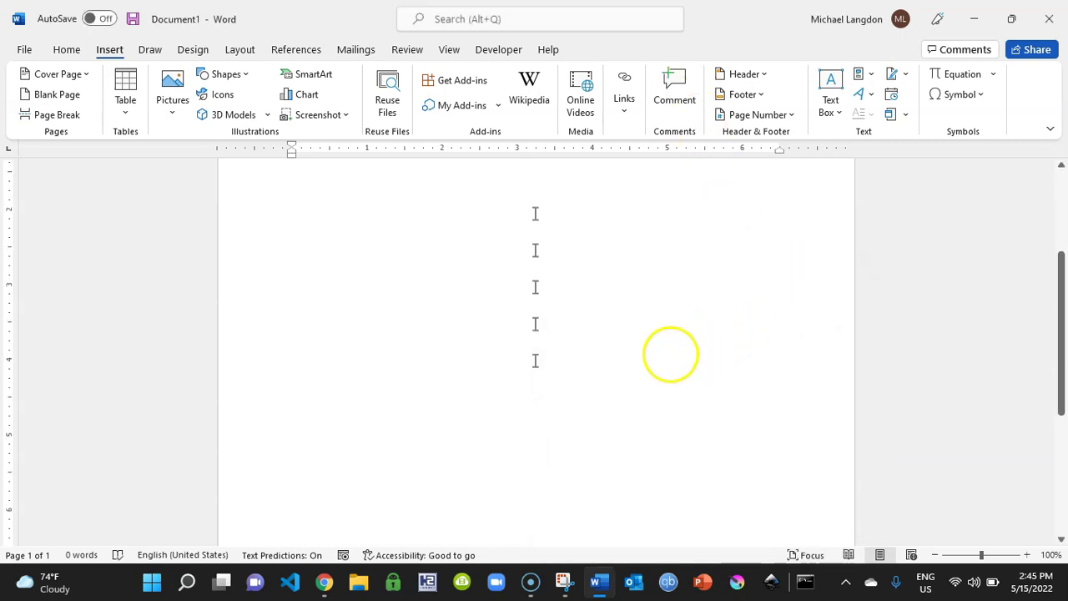
scroll(671, 354, down, 8)
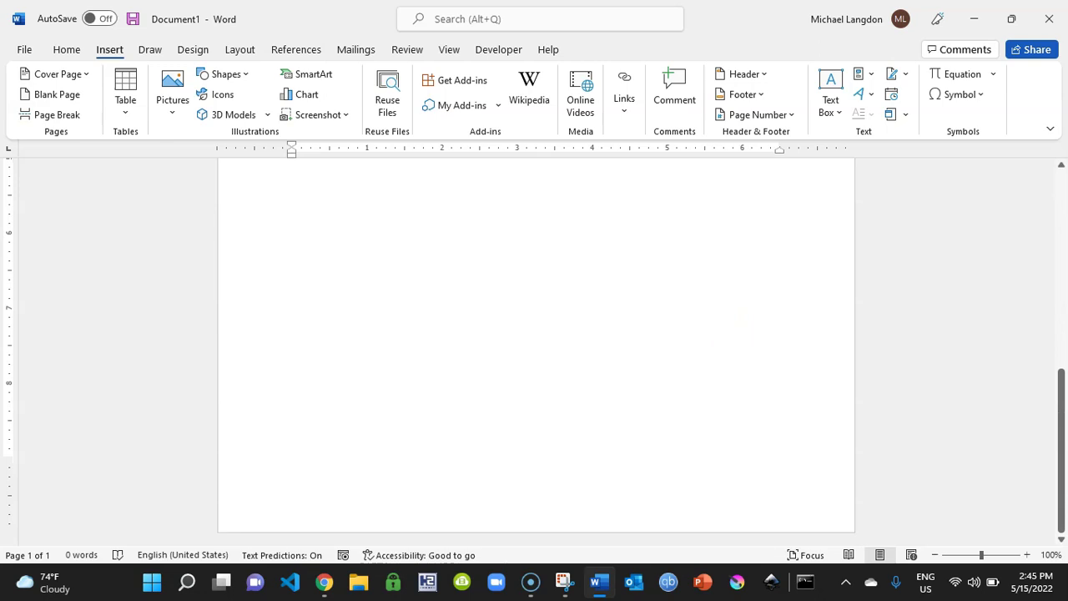
scroll(672, 351, up, 5)
click(673, 363)
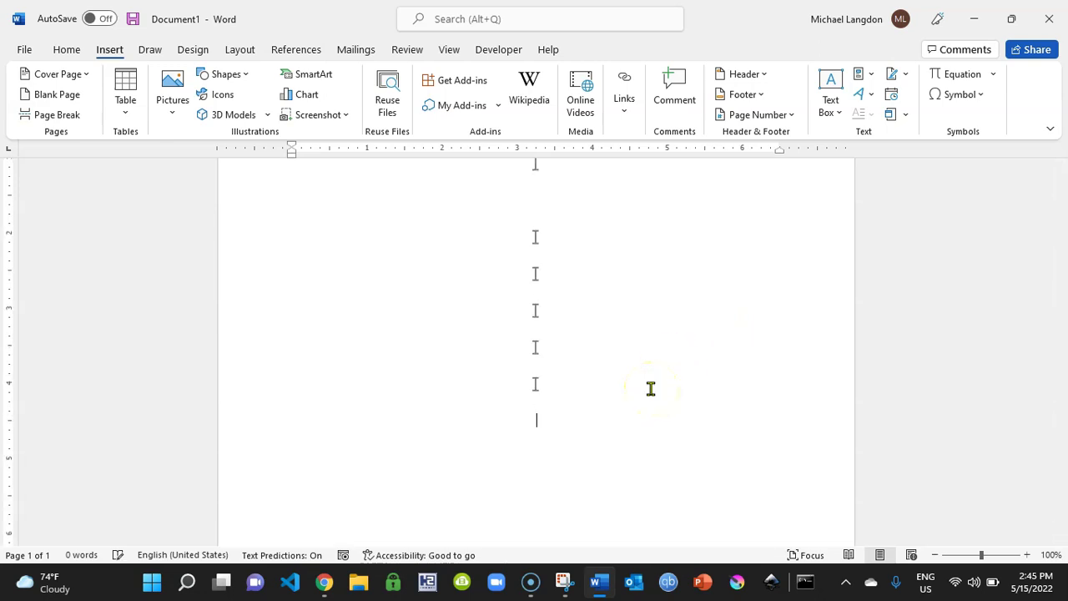
key(ctrl+Return)
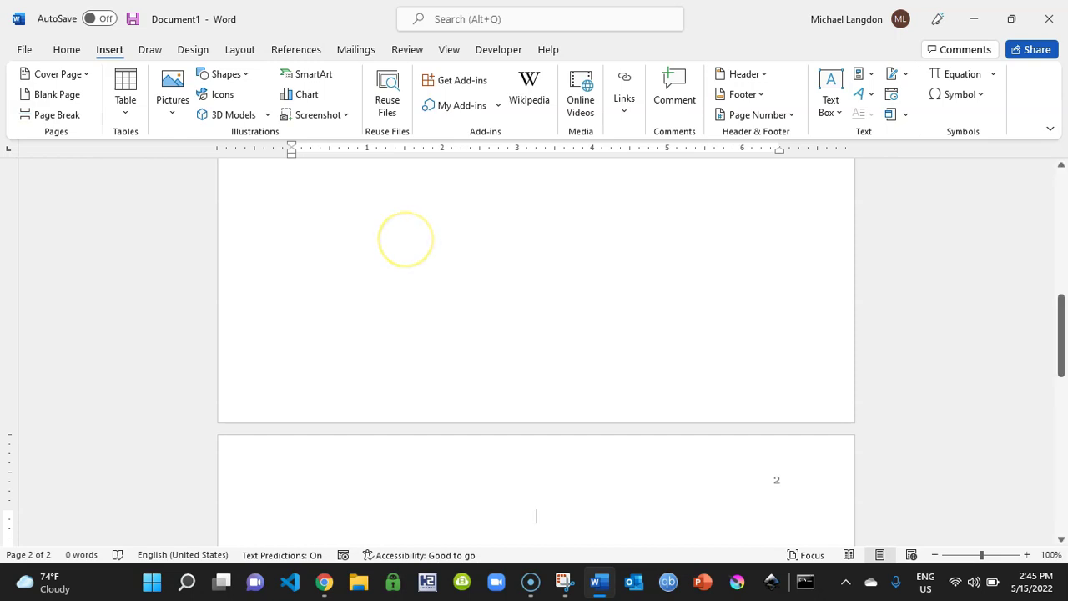
- Add a bookmark named "papertitle2" on the first line of page 2
click(624, 106)
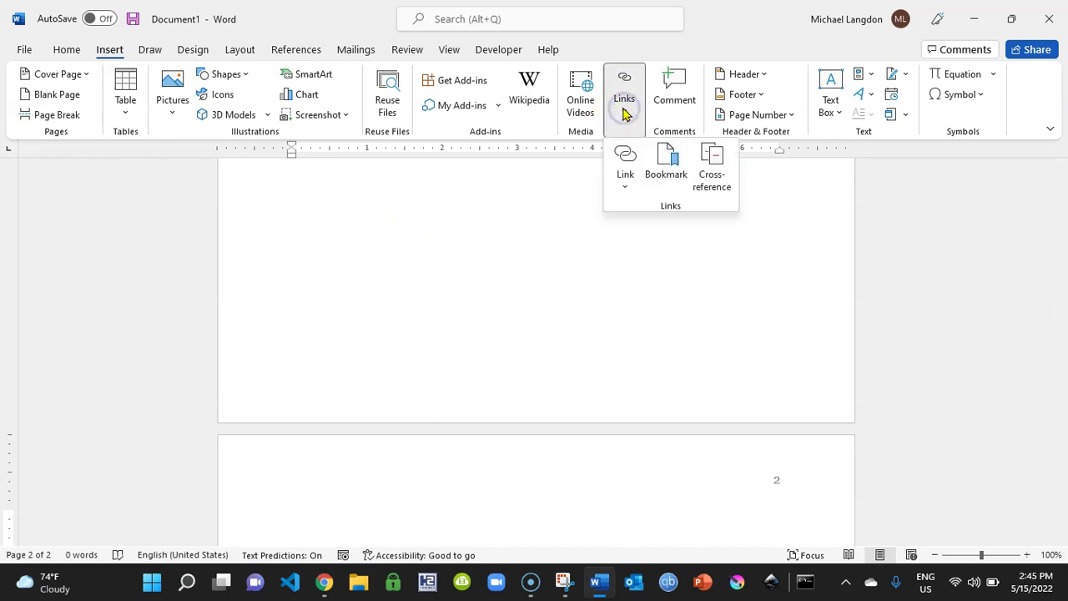
click(672, 169)
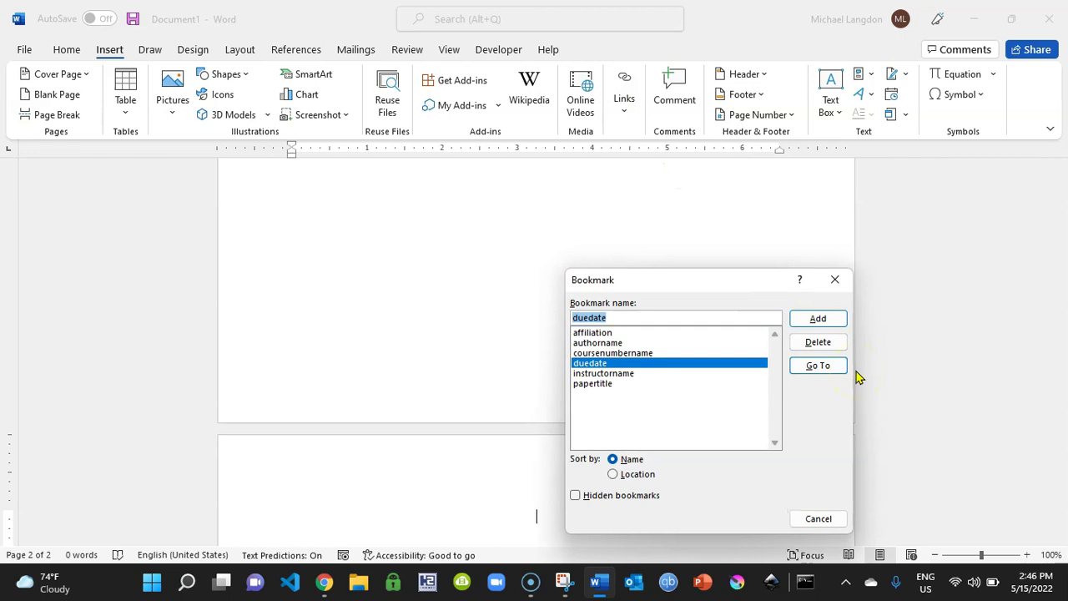
text(pap)
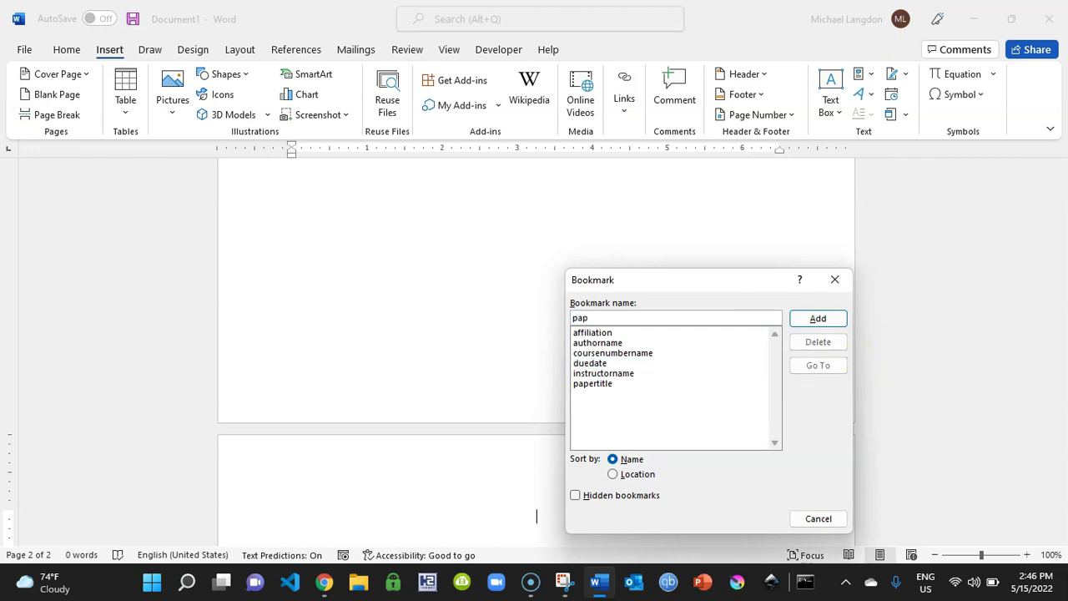
text(ertitle2)
click(823, 318)
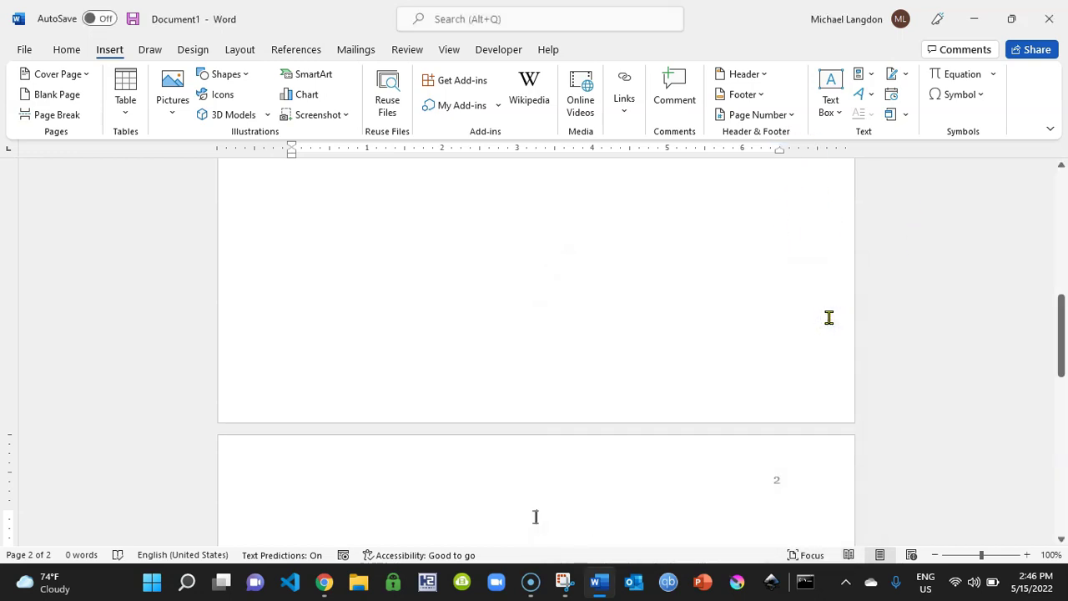
mouse_move(829, 317)
mouse_down()
mouse_move(821, 308)
mouse_move(712, 352)
mouse_up()
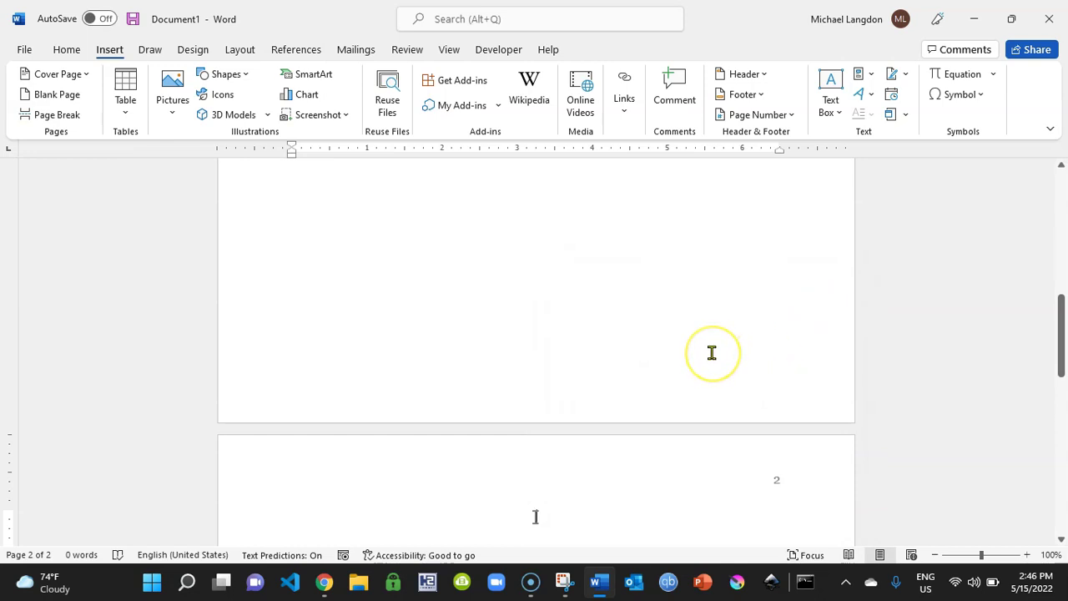
- Start a new line below the page 2 title bookmark, left-aligned with a 0.5-inch first-line indent
click(535, 517)
key(Return)
key(Return)
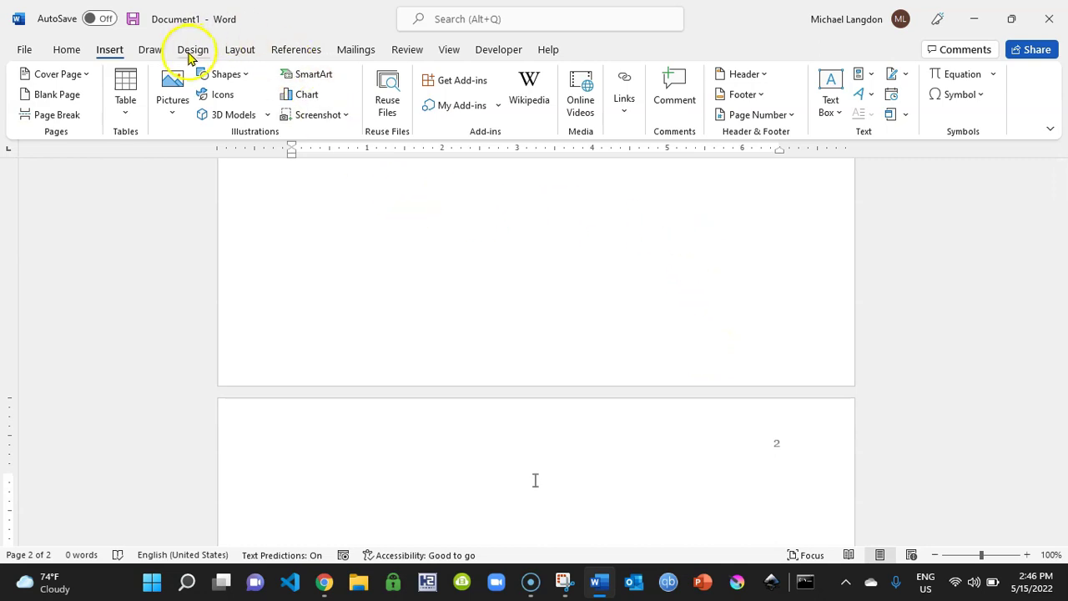
click(62, 49)
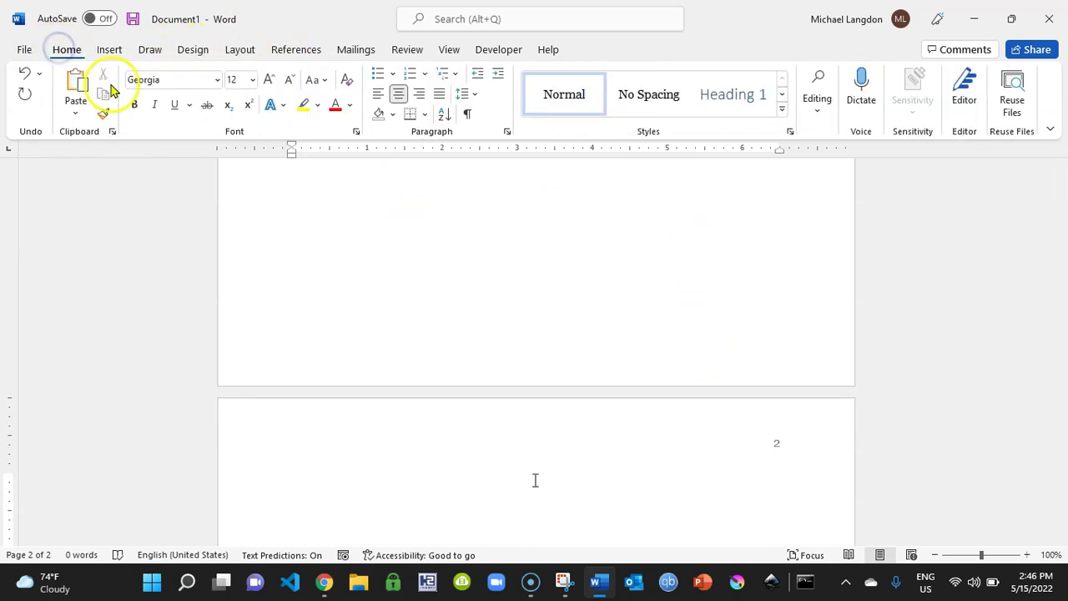
click(378, 94)
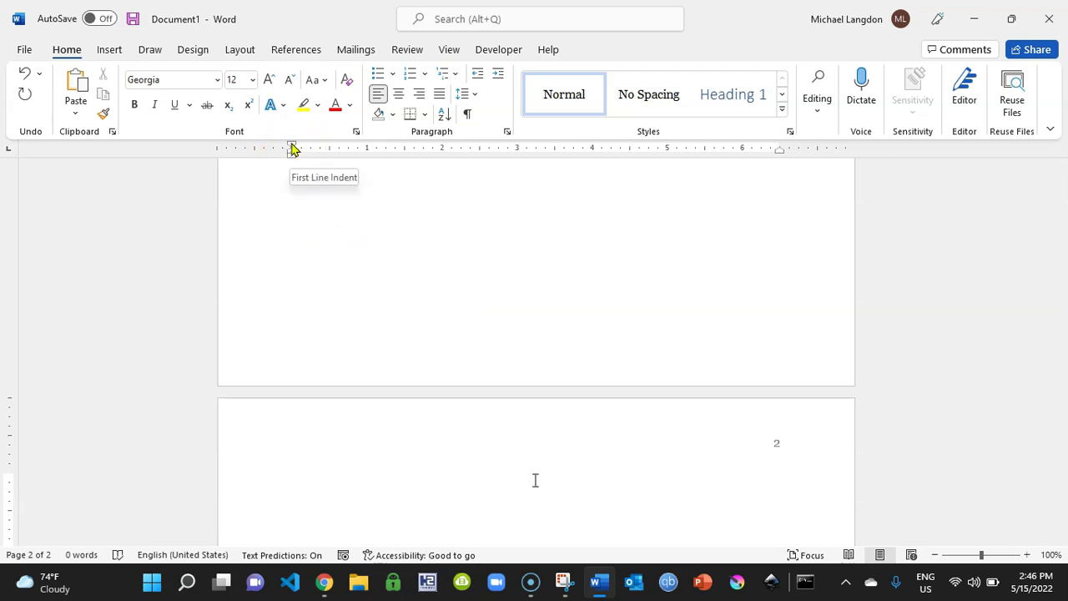
drag(292, 148, 329, 148)
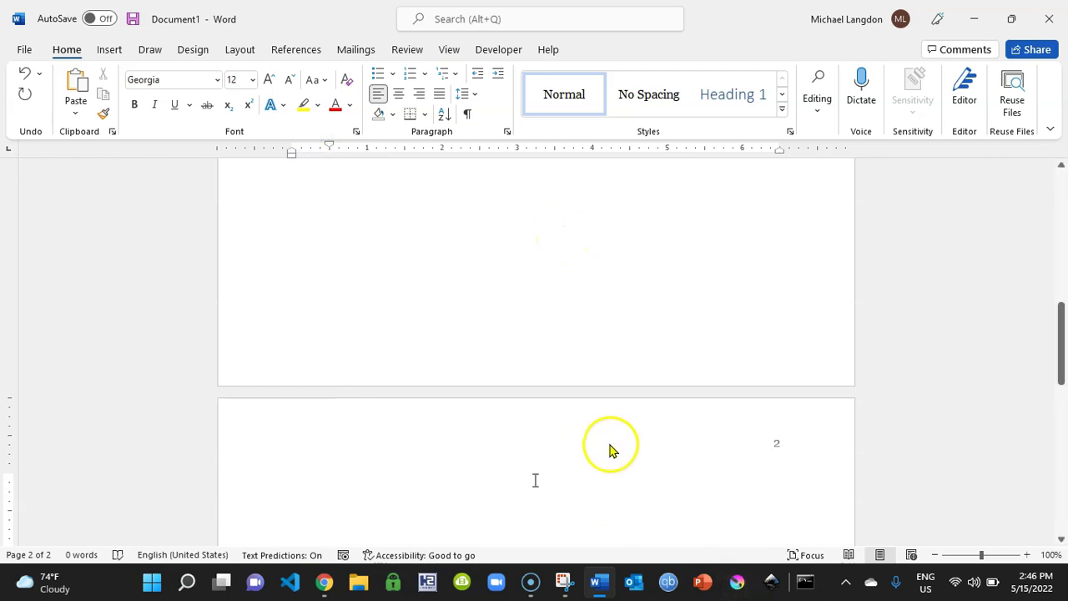
- Save the document to the Desktop as a Word Document (*.docx) named AutomatedAPAForm
click(23, 50)
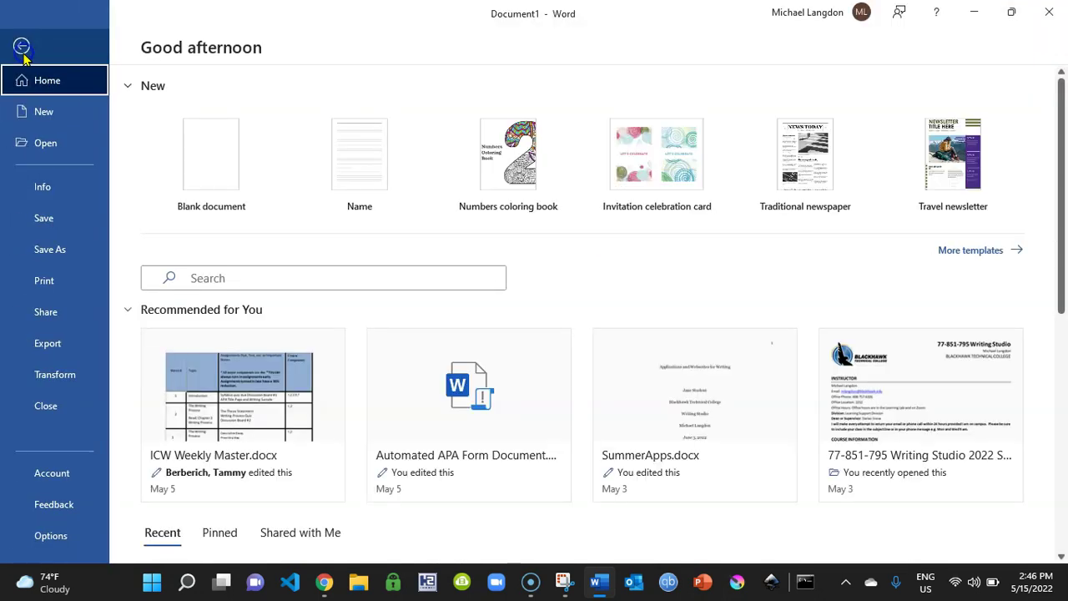
click(61, 220)
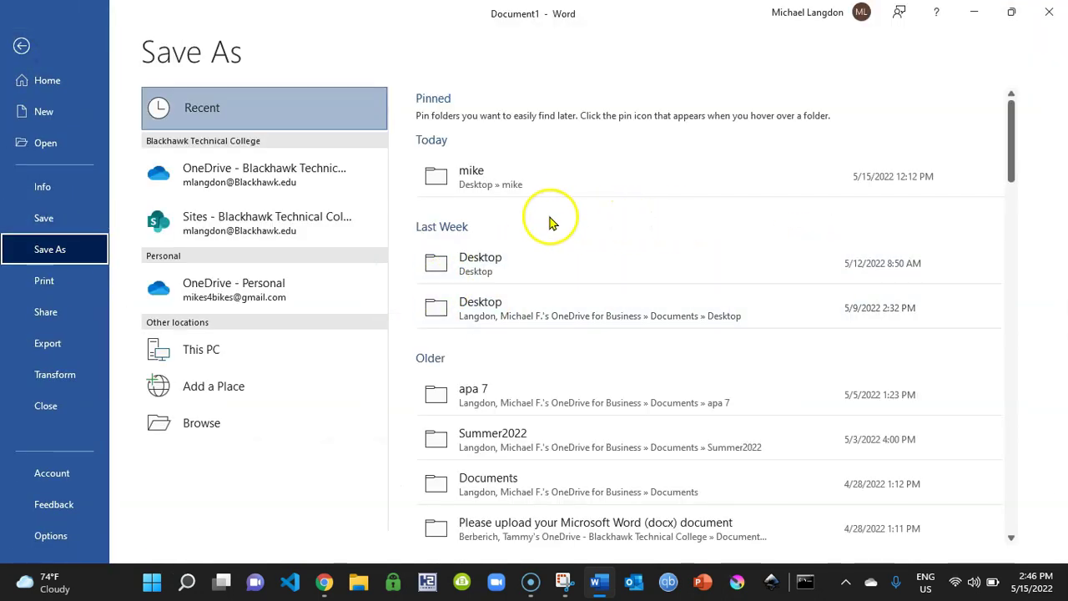
click(549, 271)
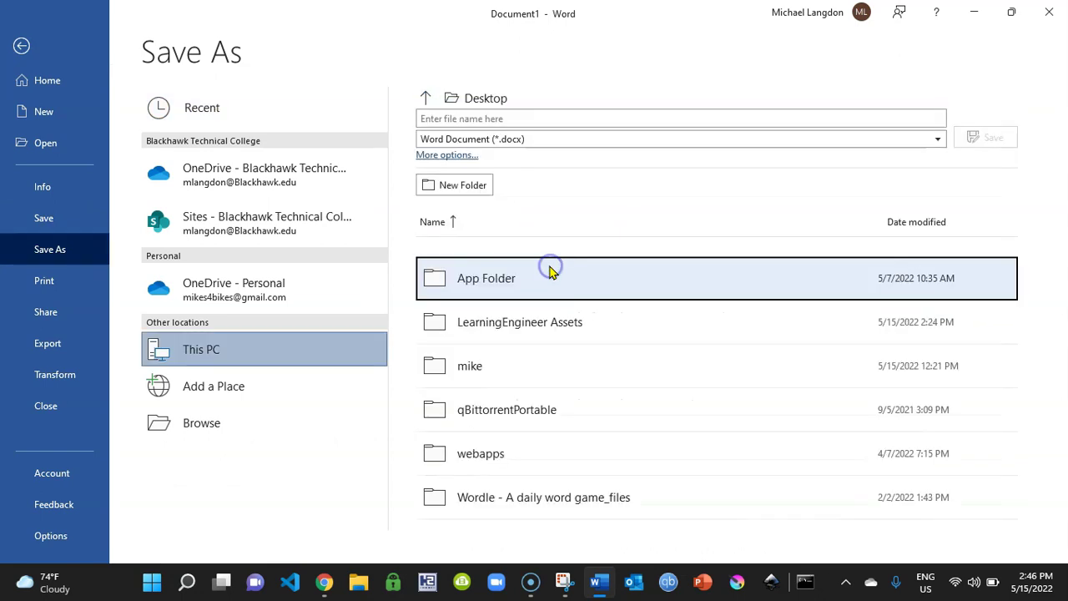
click(547, 120)
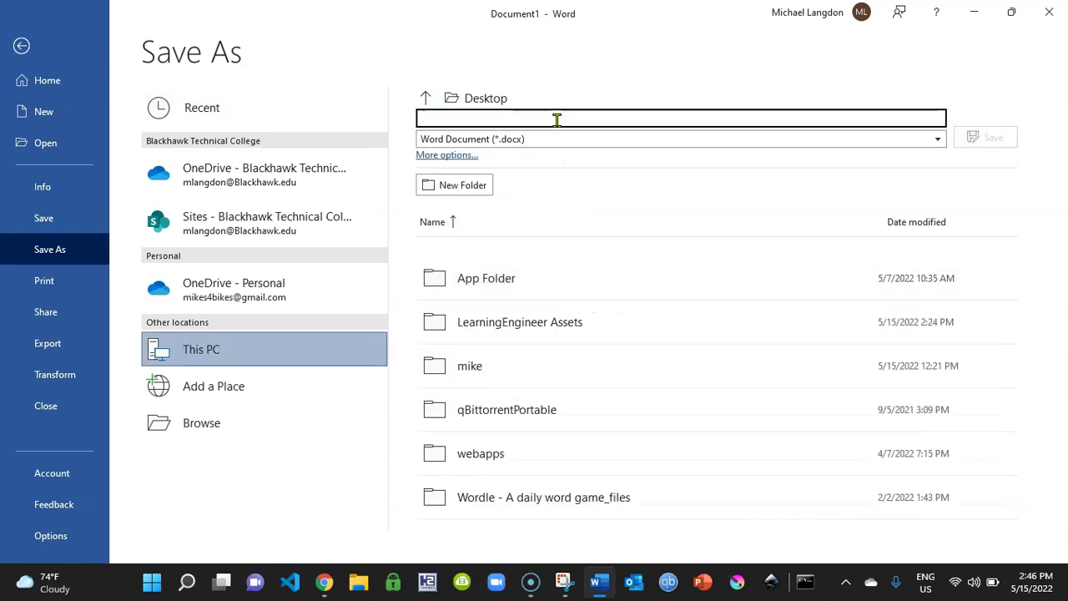
text(Automated)
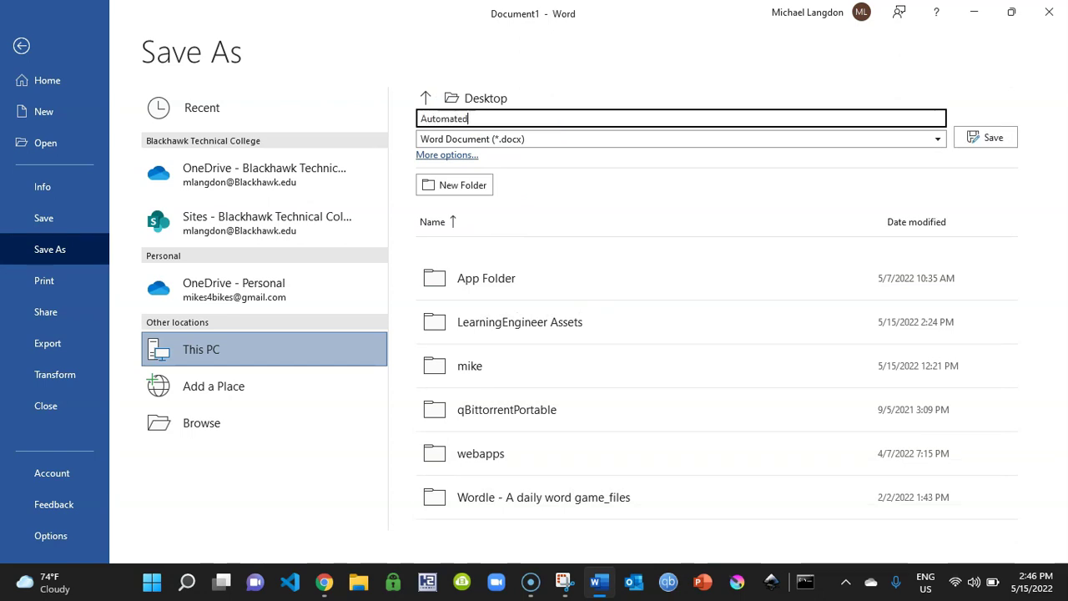
text(APAForm)
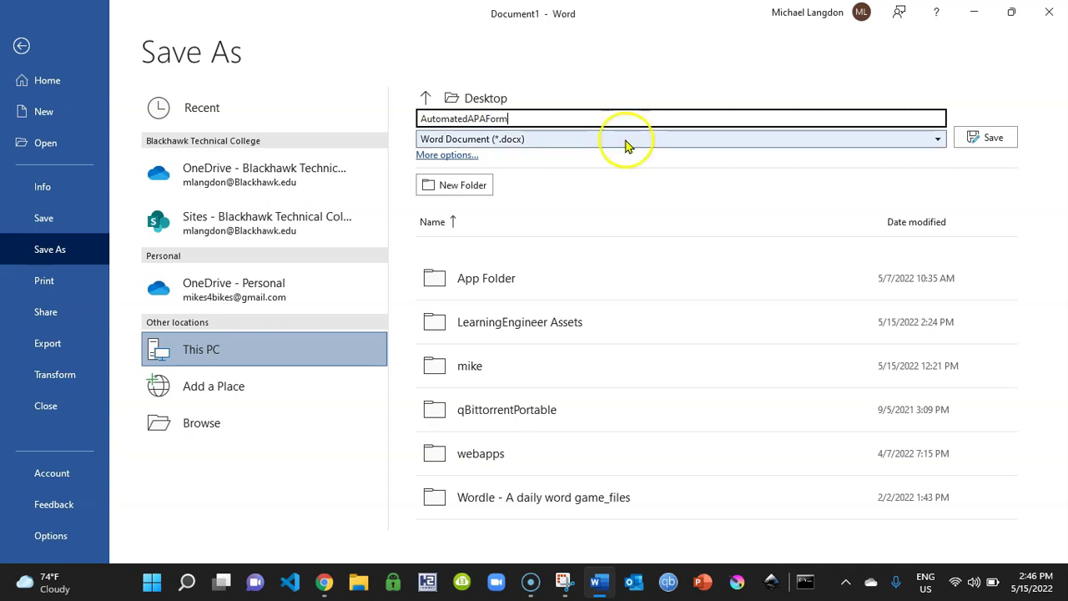
click(991, 146)
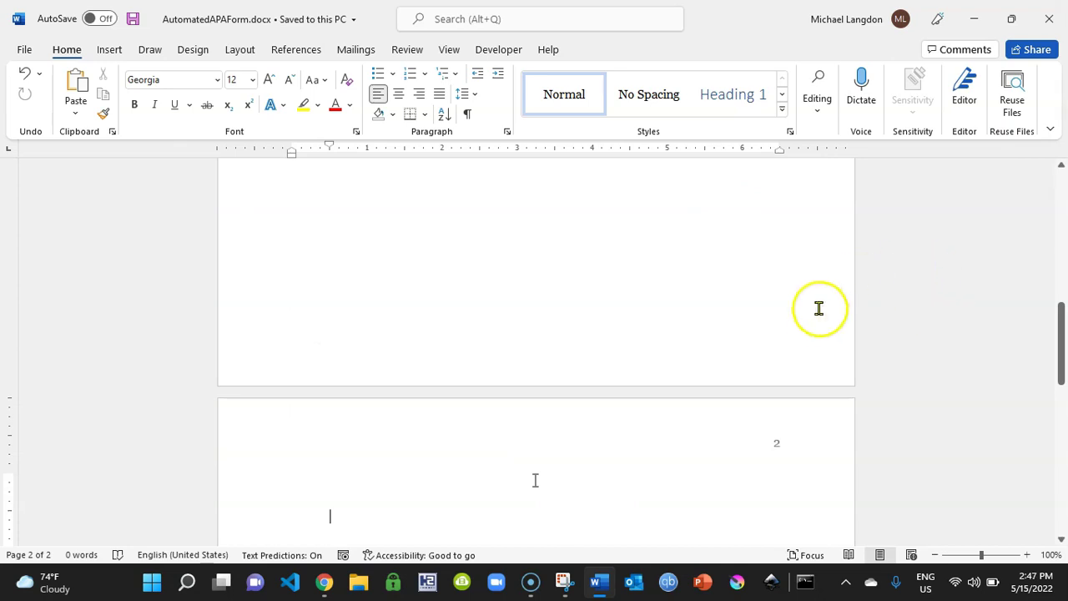
- Open the Visual Basic editor for the document and enlarge the project explorer to show the full project tree
scroll(854, 439, up, 10)
scroll(905, 444, up, 1)
scroll(904, 443, down, 1)
scroll(905, 443, up, 1)
scroll(906, 442, down, 2)
scroll(907, 443, down, 1)
scroll(907, 443, up, 1)
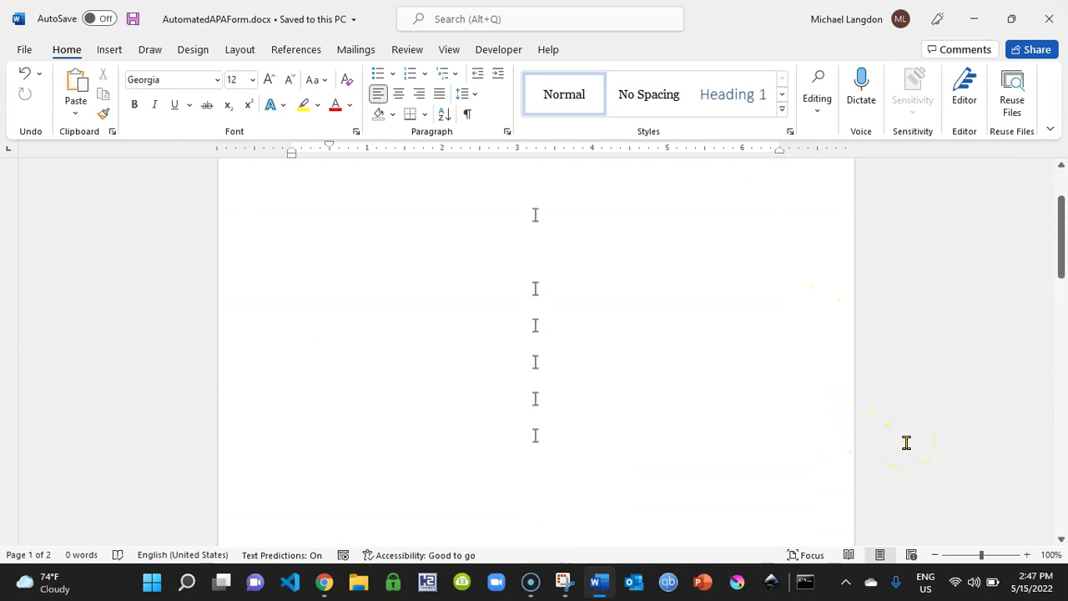
click(490, 52)
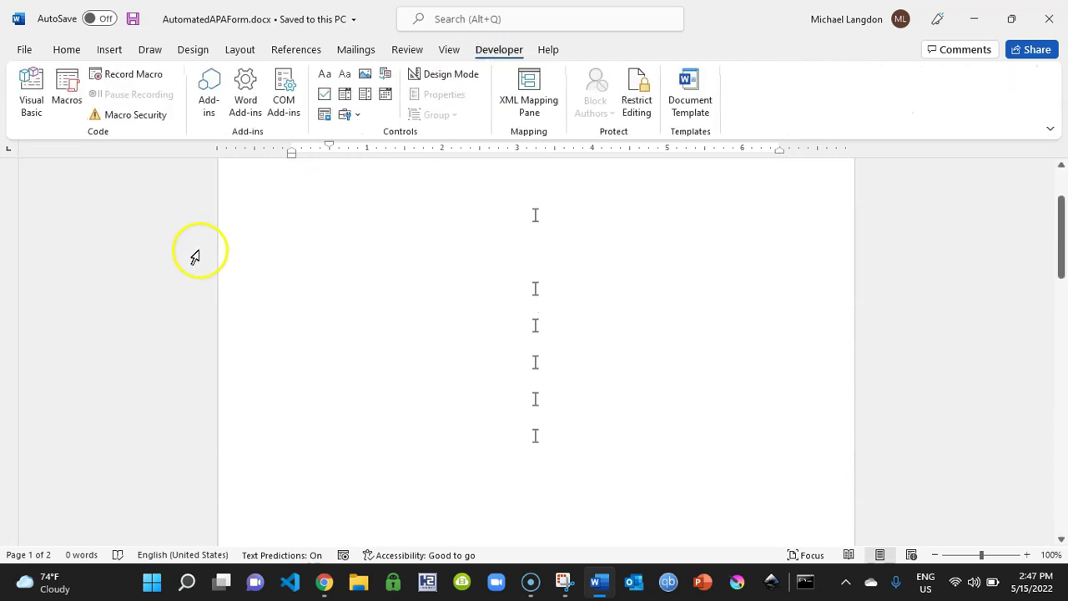
click(31, 97)
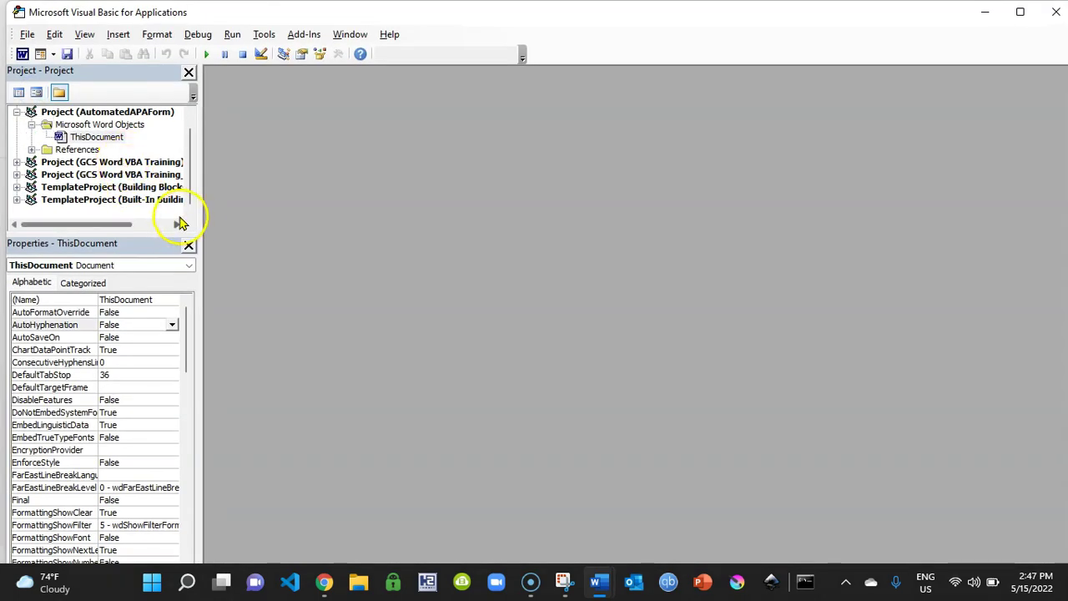
drag(200, 221, 170, 270)
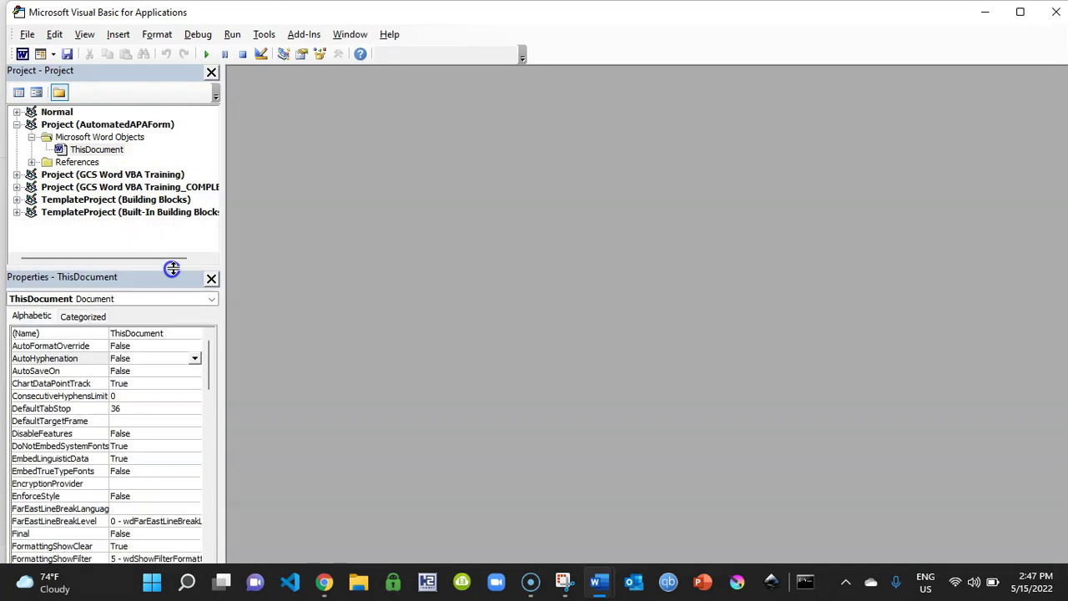
- Insert a UserForm into the AutomatedAPAForm project and enlarge it to a height of about 268, with the Toolbox moved clear of it
click(97, 152)
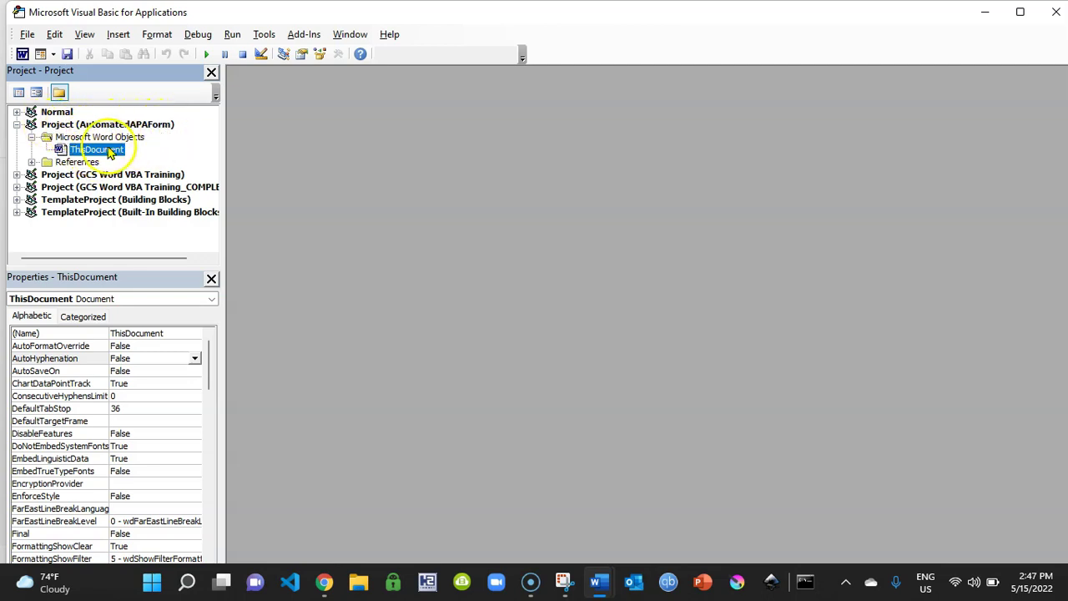
right_click(107, 155)
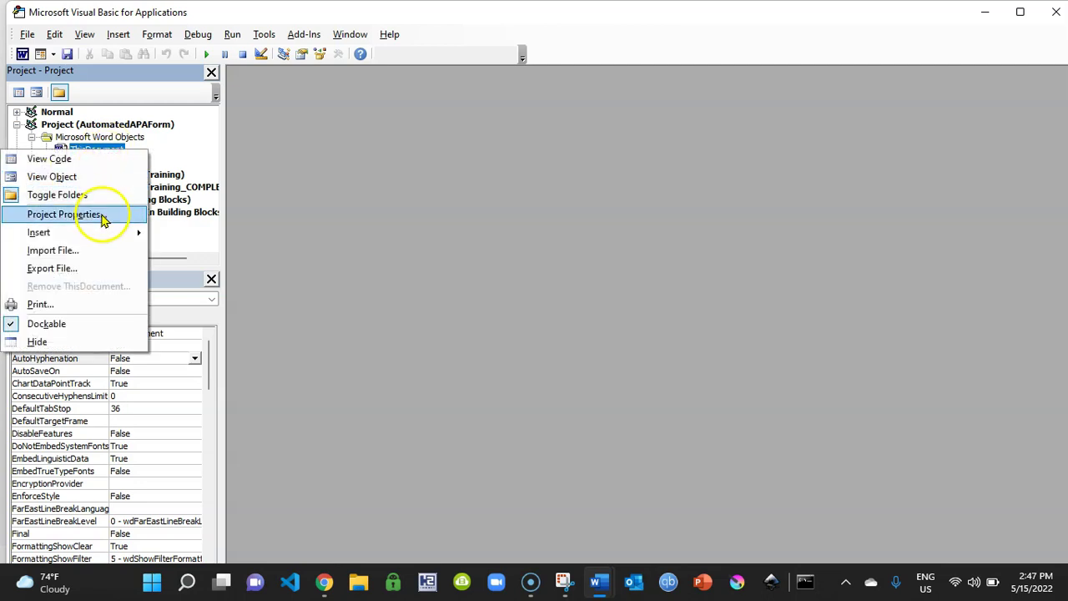
mouse_move(100, 233)
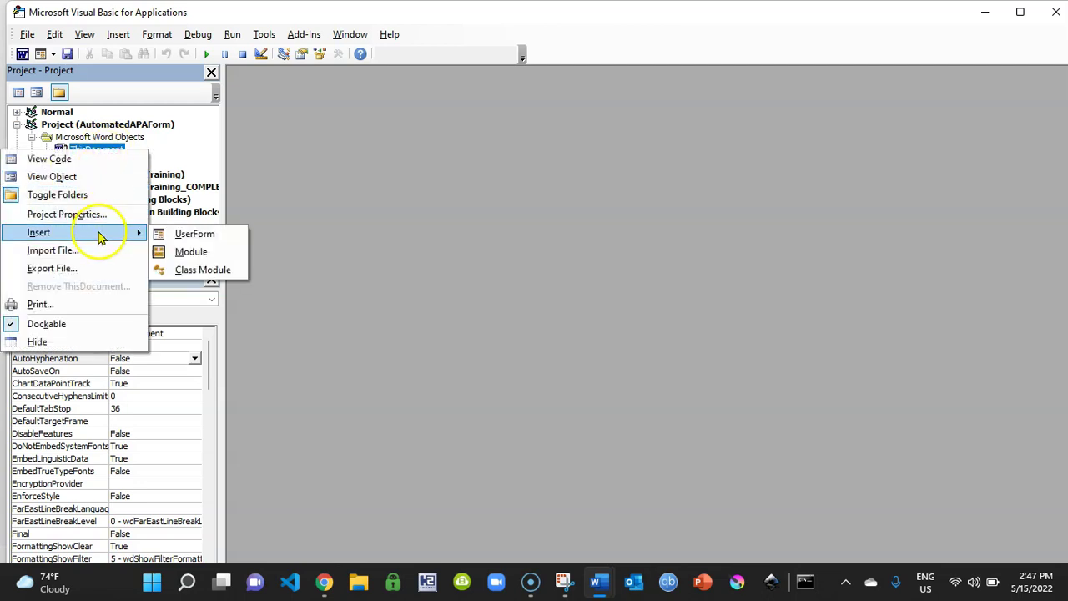
click(207, 239)
drag(144, 164, 942, 137)
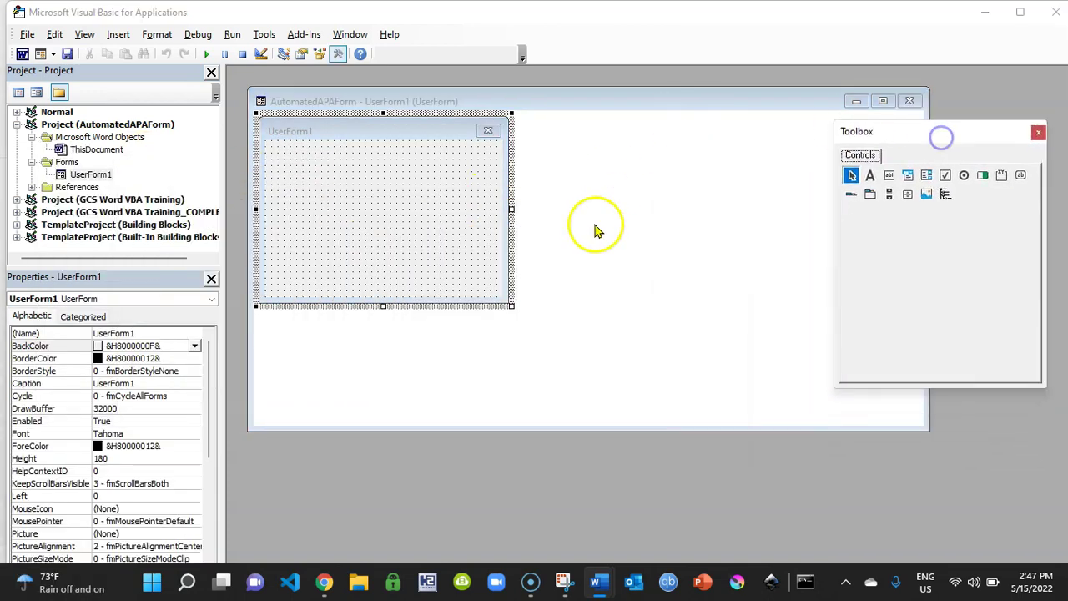
drag(510, 307, 610, 399)
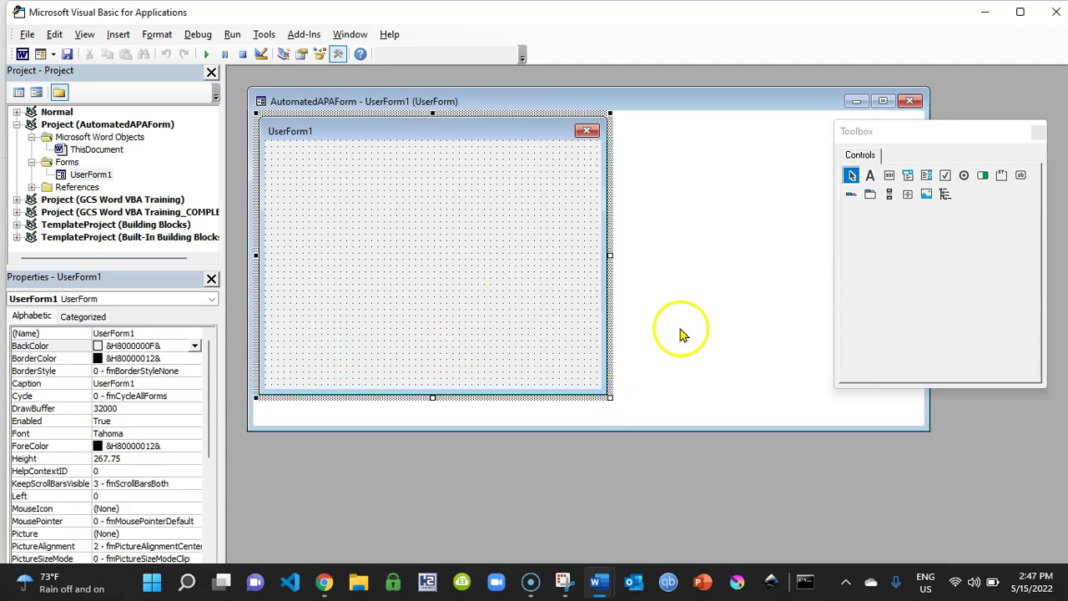